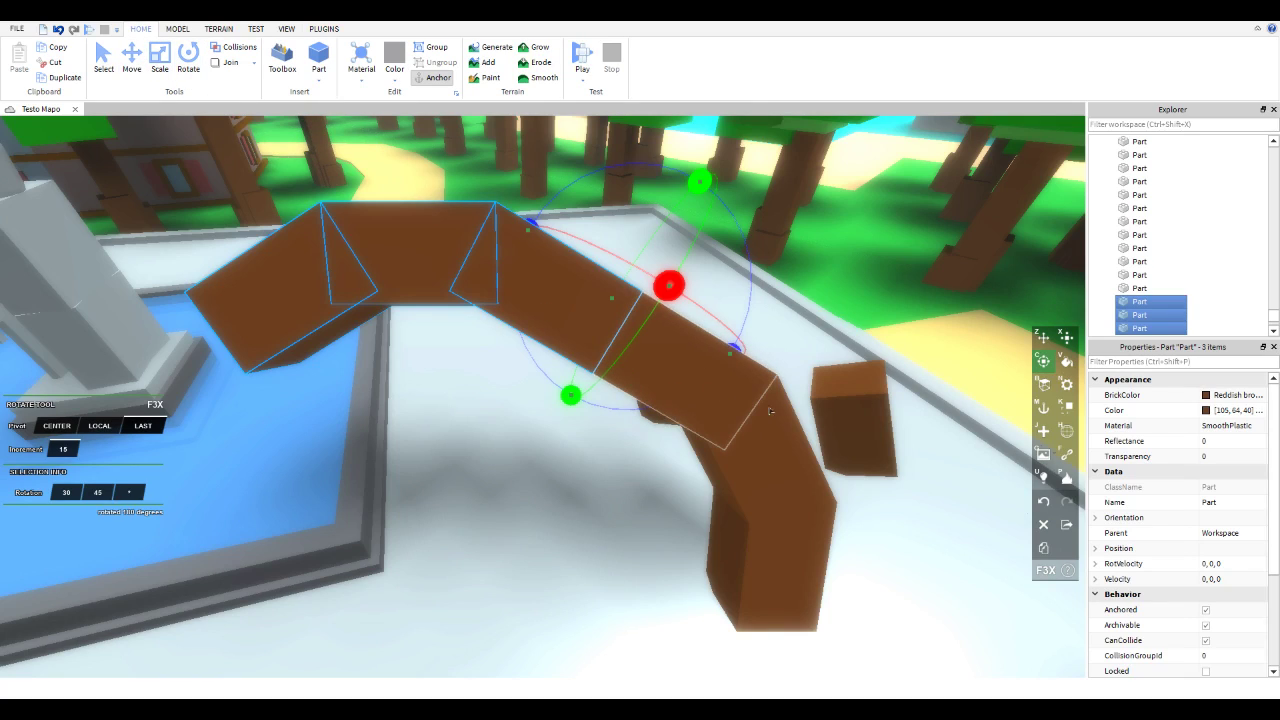
Step: Delete the three selected segments of the brown arch
{"action": "key", "text": "Delete"}
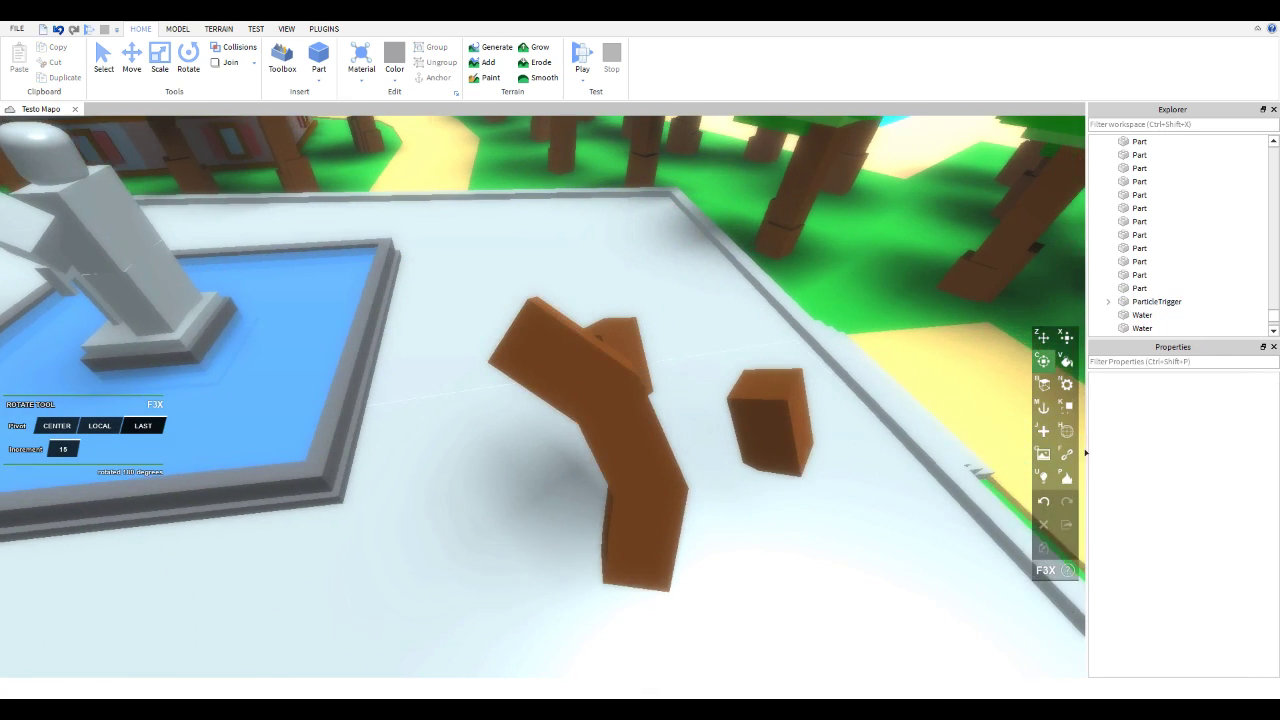
{"action": "key", "text": "d"}
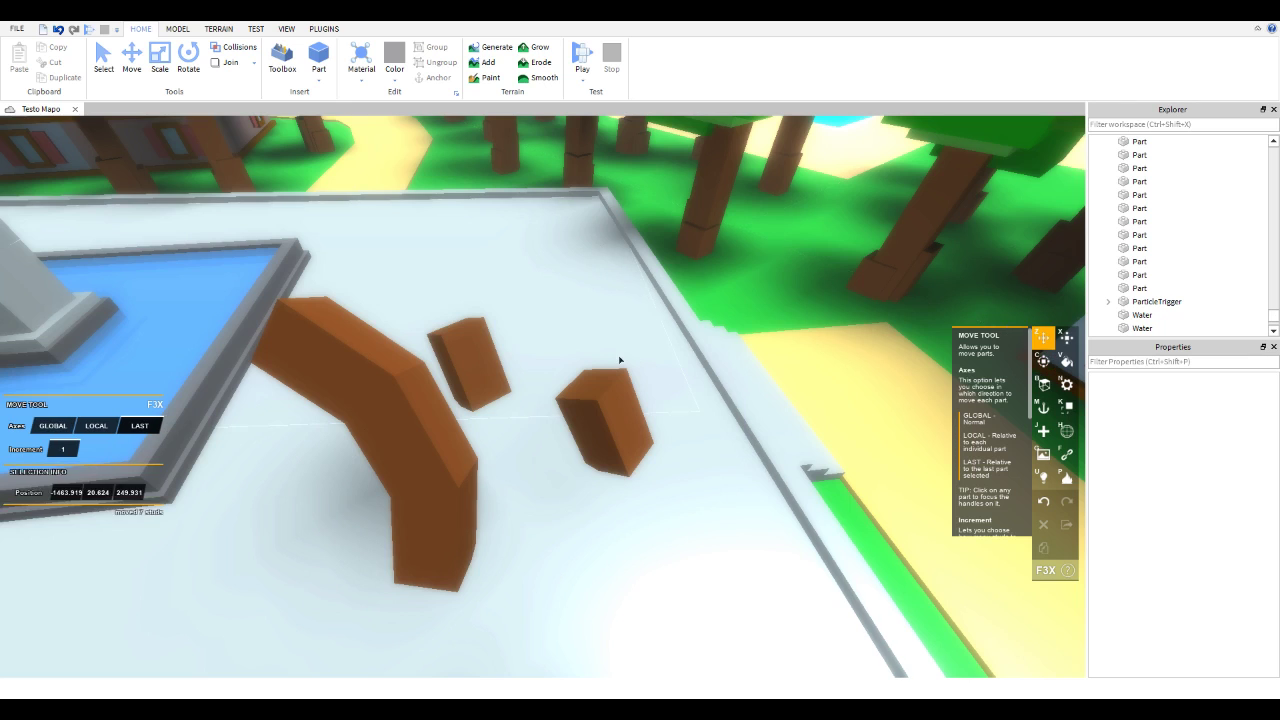
{"action": "key", "text": "x"}
{"action": "right_click_drag", "start_coordinate": [609, 361], "coordinate": [566, 369]}
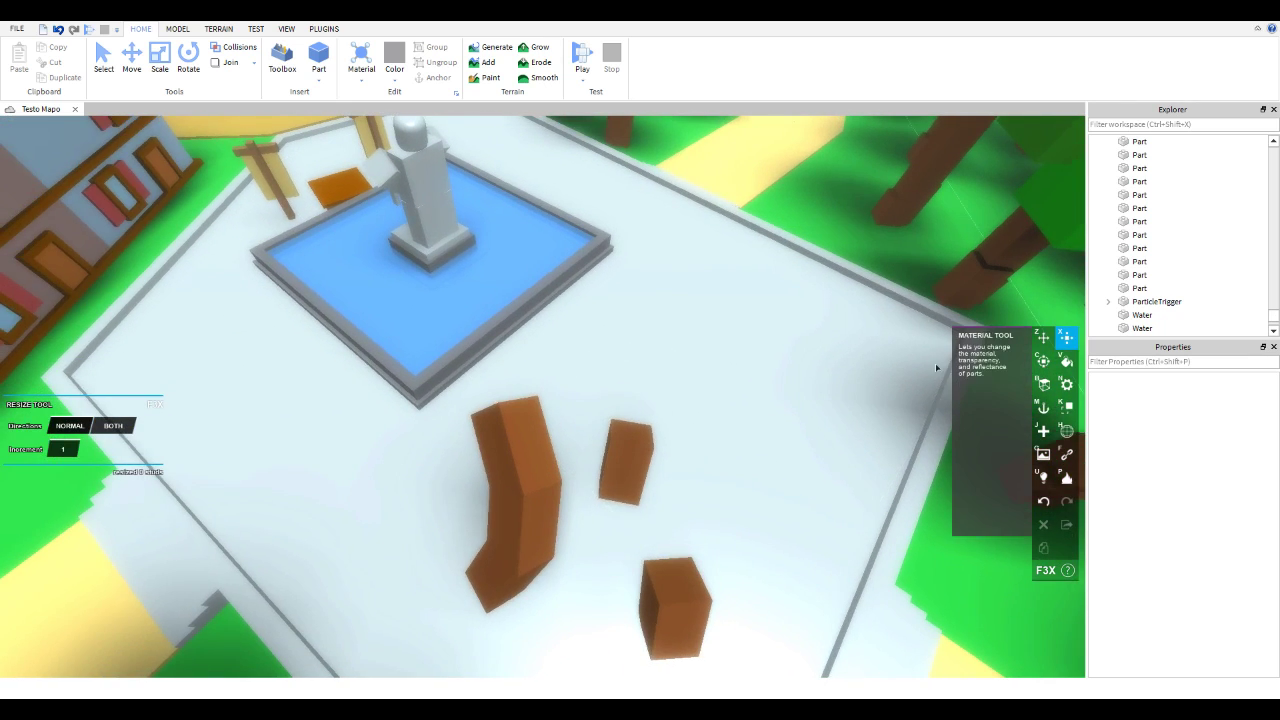
{"action": "scroll", "coordinate": [508, 442], "scroll_direction": "down", "scroll_amount": 3}
Step: Move the small brown block beside the remaining arch with the Move tool and place two duplicates of it nearby
{"action": "key", "text": "z"}
{"action": "left_click", "coordinate": [605, 440]}
{"action": "key", "text": "d"}
{"action": "left_click_drag", "start_coordinate": [573, 438], "coordinate": [632, 388]}
{"action": "right_click_drag", "start_coordinate": [683, 380], "coordinate": [677, 380]}
{"action": "key", "text": "w"}
{"action": "key", "text": "ctrl+d"}
{"action": "left_click_drag", "start_coordinate": [587, 380], "coordinate": [658, 520]}
{"action": "key", "text": "ctrl+d"}
Step: Resize the selected block to 4 × 7 × 9 studs in the normal direction and set the resize increment to 0.5
{"action": "scroll", "coordinate": [404, 410], "scroll_direction": "up", "scroll_amount": 5}
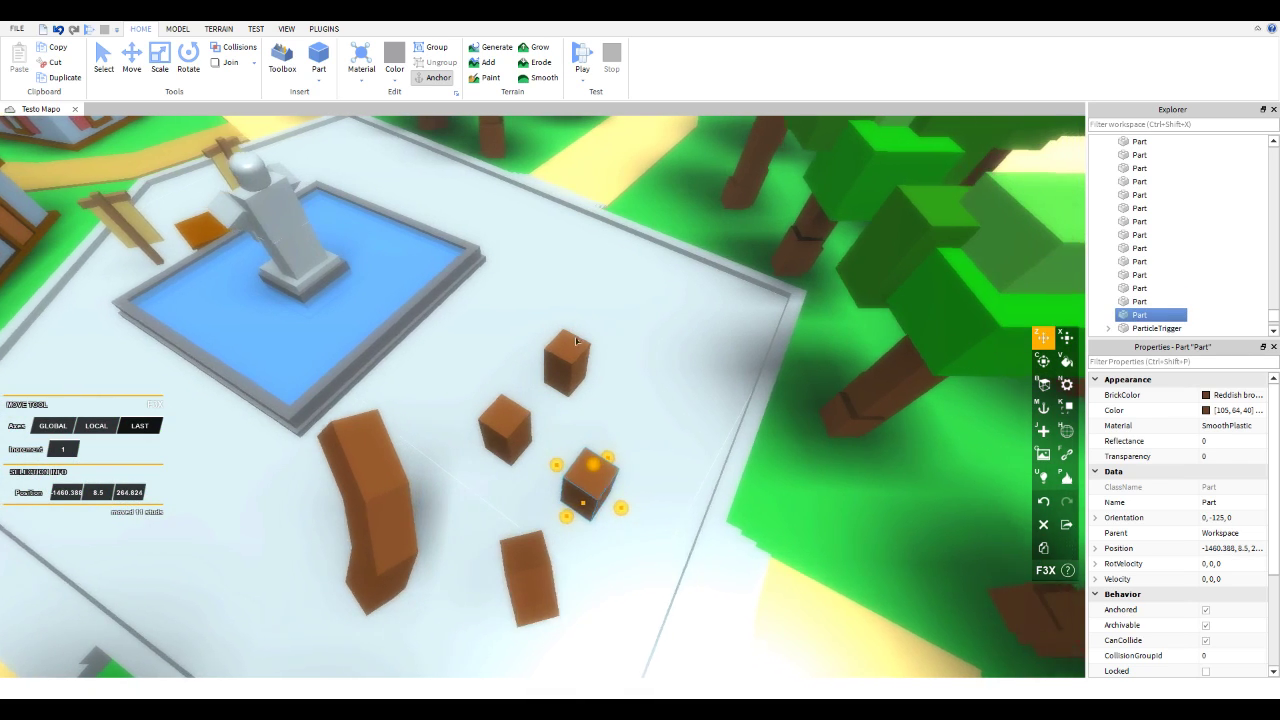
{"action": "key", "text": "x"}
{"action": "left_click_drag", "start_coordinate": [466, 487], "coordinate": [524, 409]}
{"action": "left_click", "coordinate": [72, 426]}
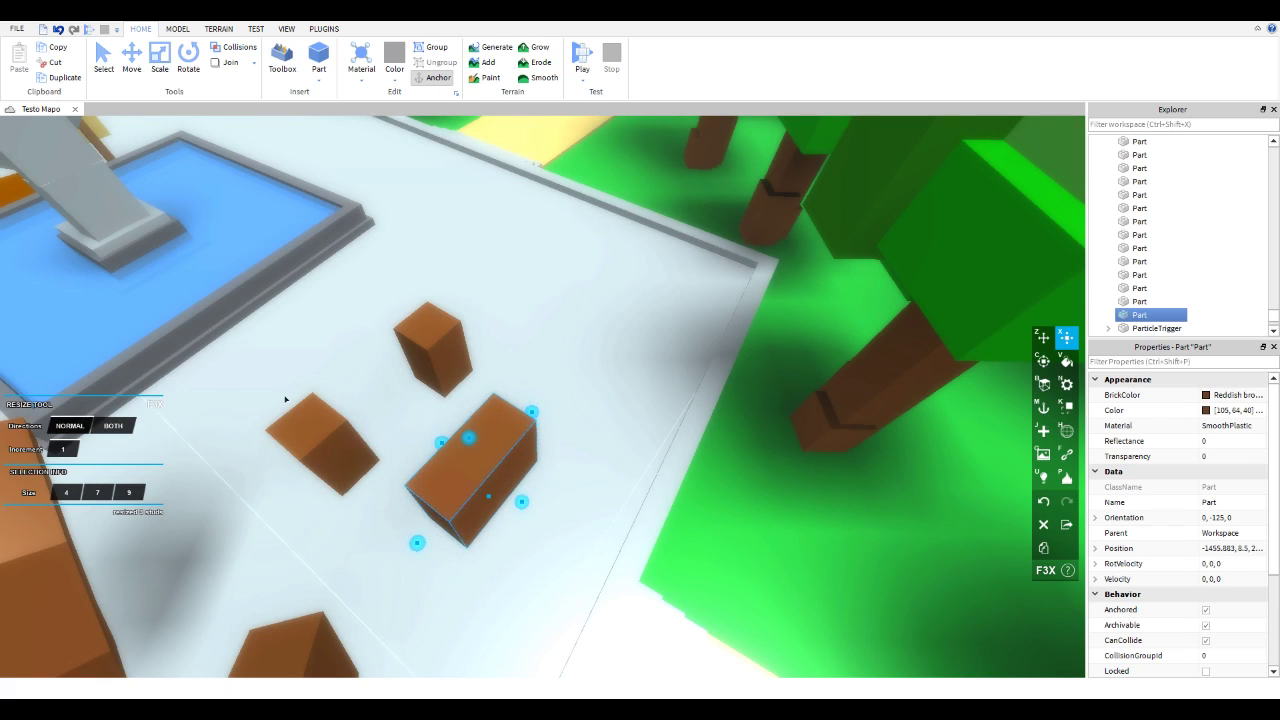
{"action": "mouse_move", "coordinate": [513, 413]}
{"action": "left_mouse_down"}
{"action": "mouse_move", "coordinate": [472, 468]}
{"action": "mouse_move", "coordinate": [508, 433]}
{"action": "left_mouse_up"}
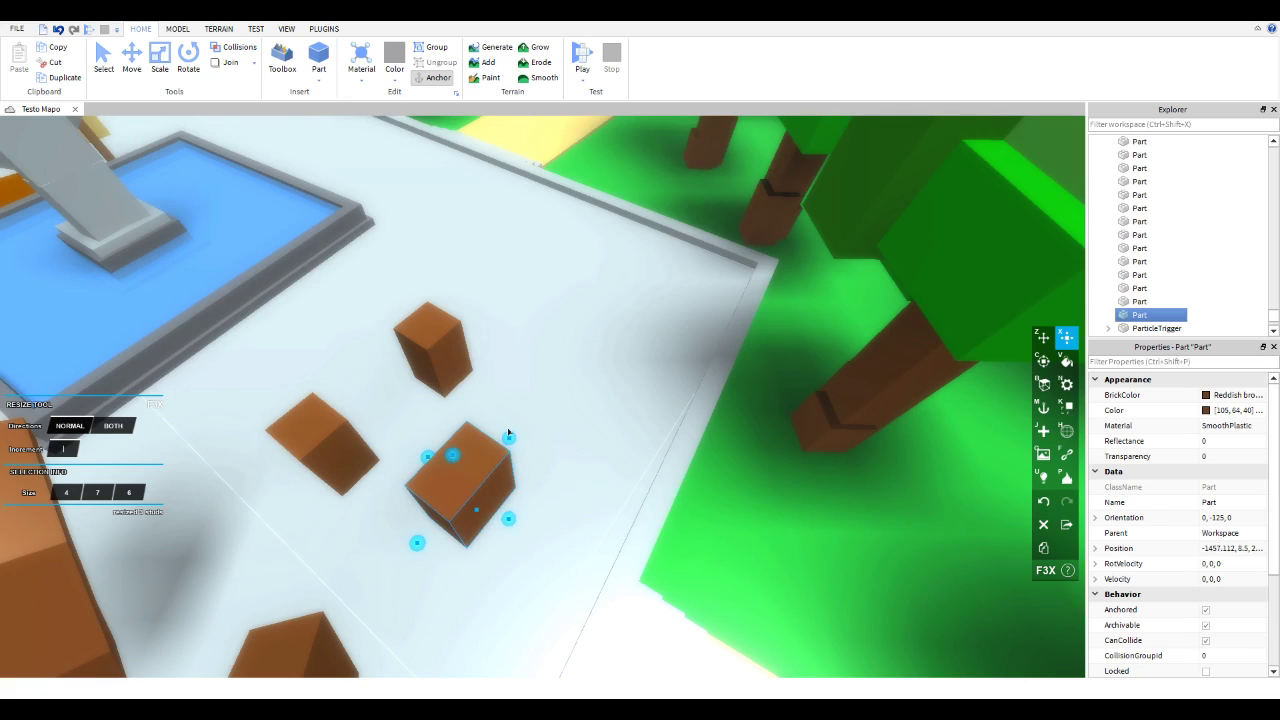
{"action": "left_click_drag", "start_coordinate": [508, 433], "coordinate": [522, 407]}
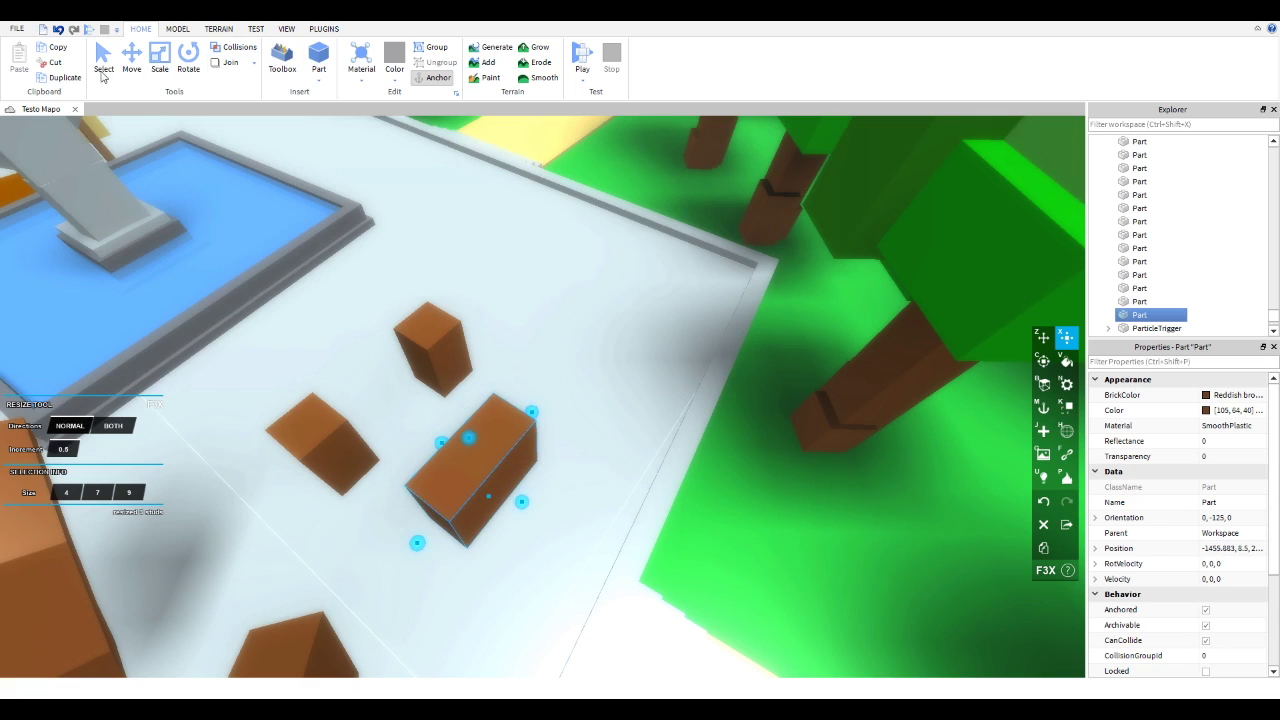
Step: Switch to the built-in Scale tool and check the snap-to-grid move increment
{"action": "left_click", "coordinate": [160, 62]}
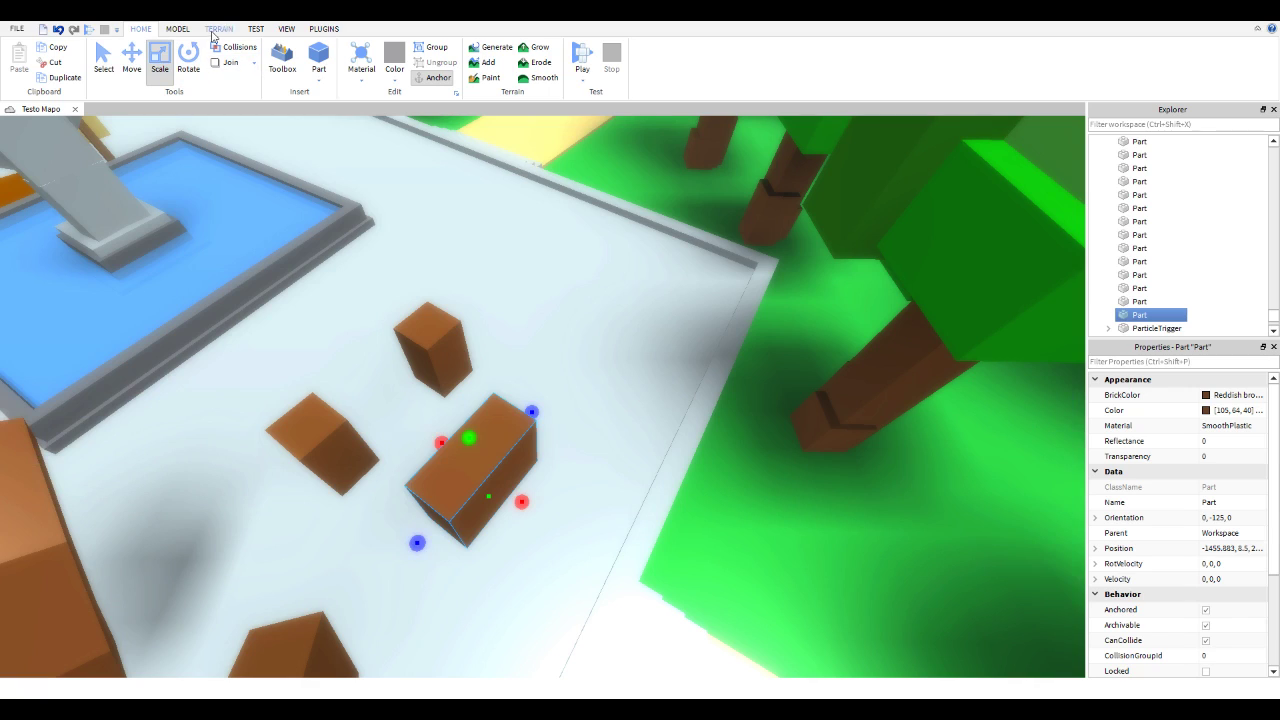
{"action": "left_click", "coordinate": [170, 31]}
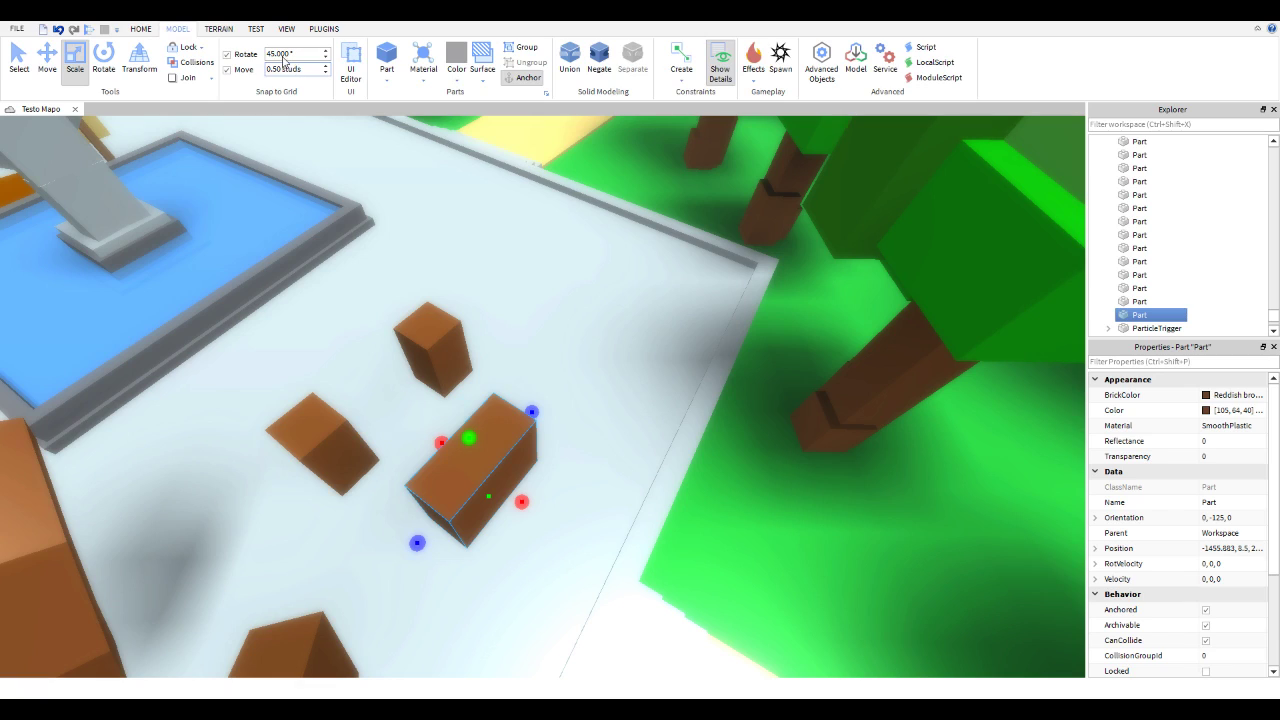
{"action": "left_click", "coordinate": [284, 69]}
{"action": "left_click", "coordinate": [140, 30]}
{"action": "left_click", "coordinate": [178, 30]}
{"action": "left_click", "coordinate": [308, 70]}
{"action": "left_click", "coordinate": [140, 28]}
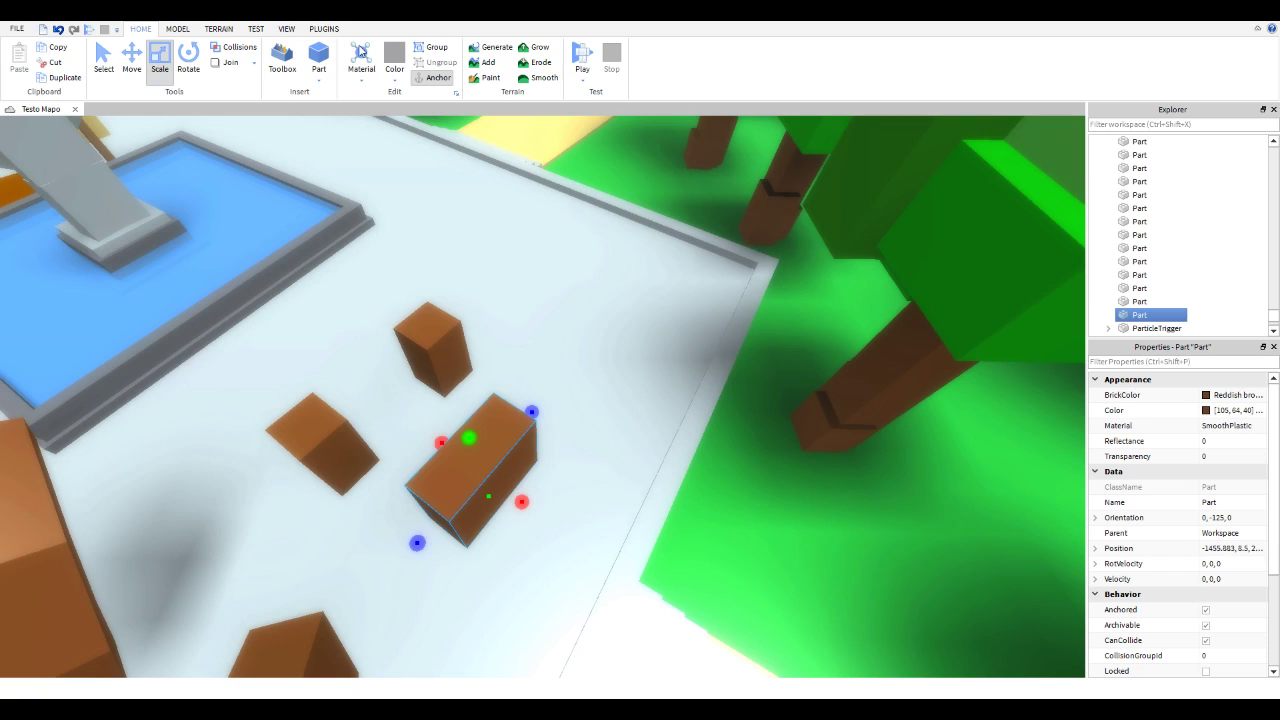
Step: Reactivate the Building Tools by F3X plugin with the long block selected
{"action": "left_click", "coordinate": [324, 28]}
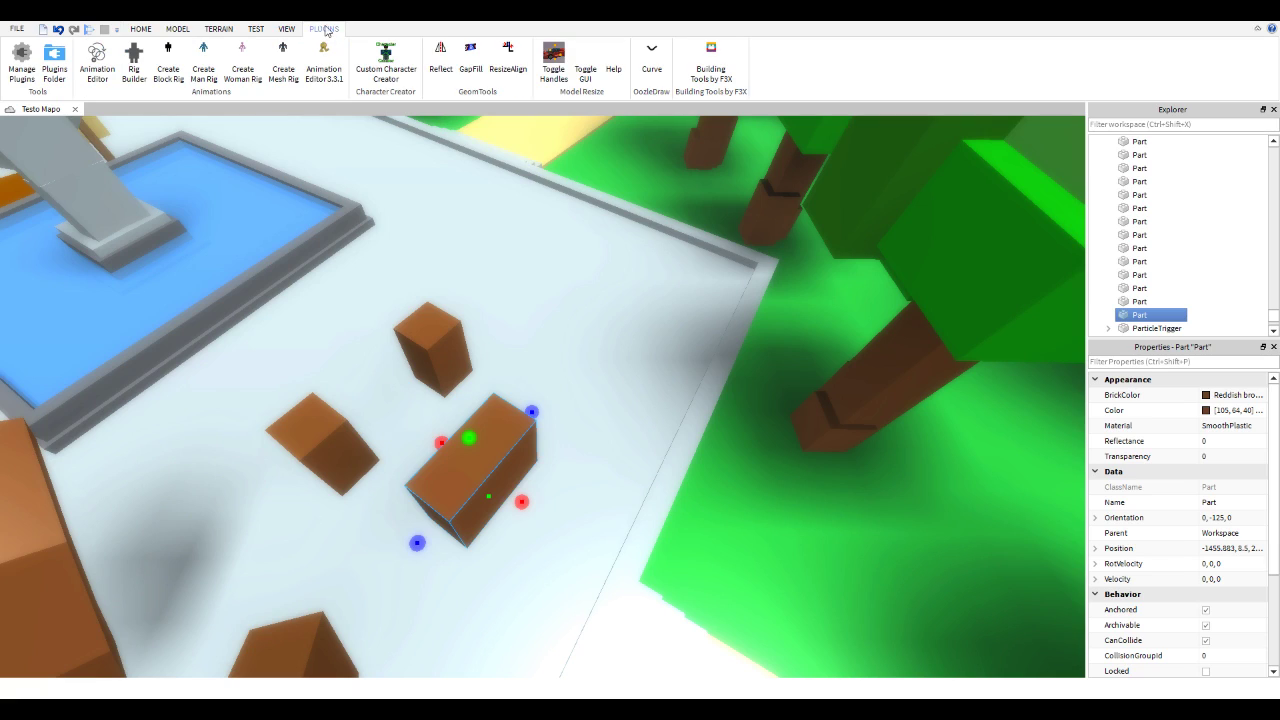
{"action": "left_click", "coordinate": [710, 60]}
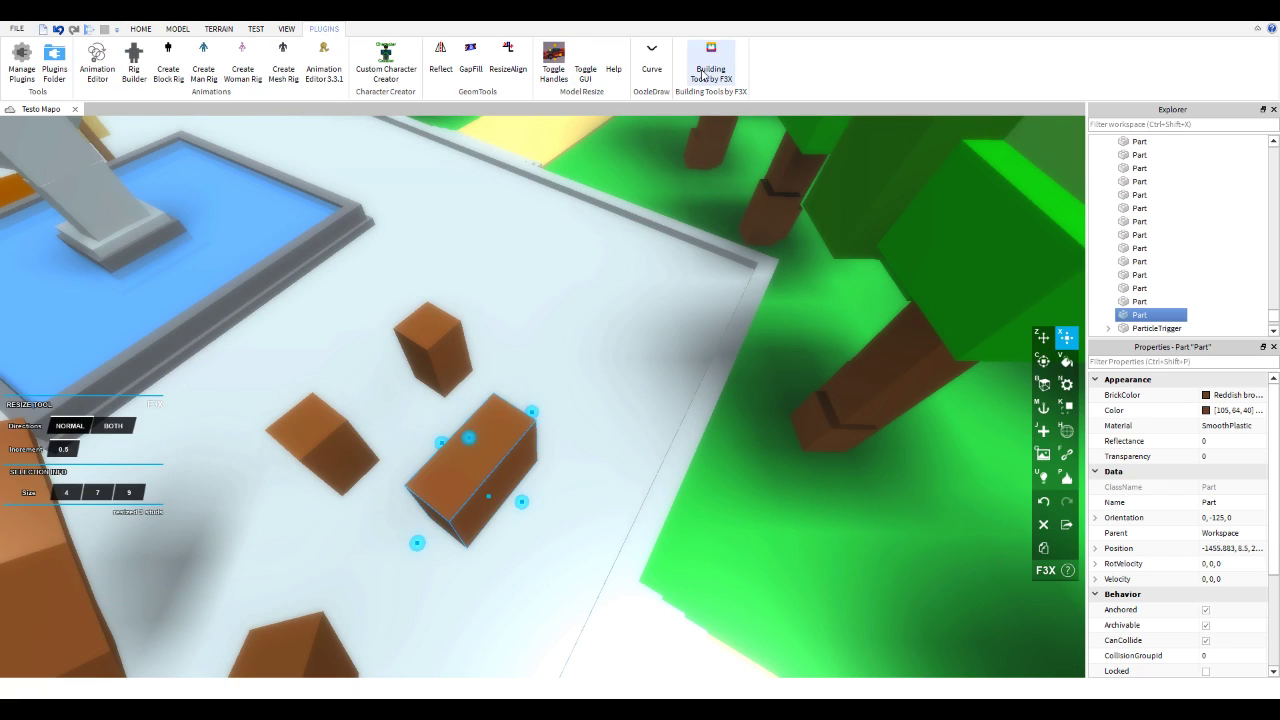
{"action": "right_click_drag", "start_coordinate": [517, 424], "coordinate": [634, 397]}
{"action": "scroll", "coordinate": [867, 261], "scroll_direction": "up", "scroll_amount": 3}
{"action": "scroll", "coordinate": [610, 351], "scroll_direction": "down", "scroll_amount": 5}
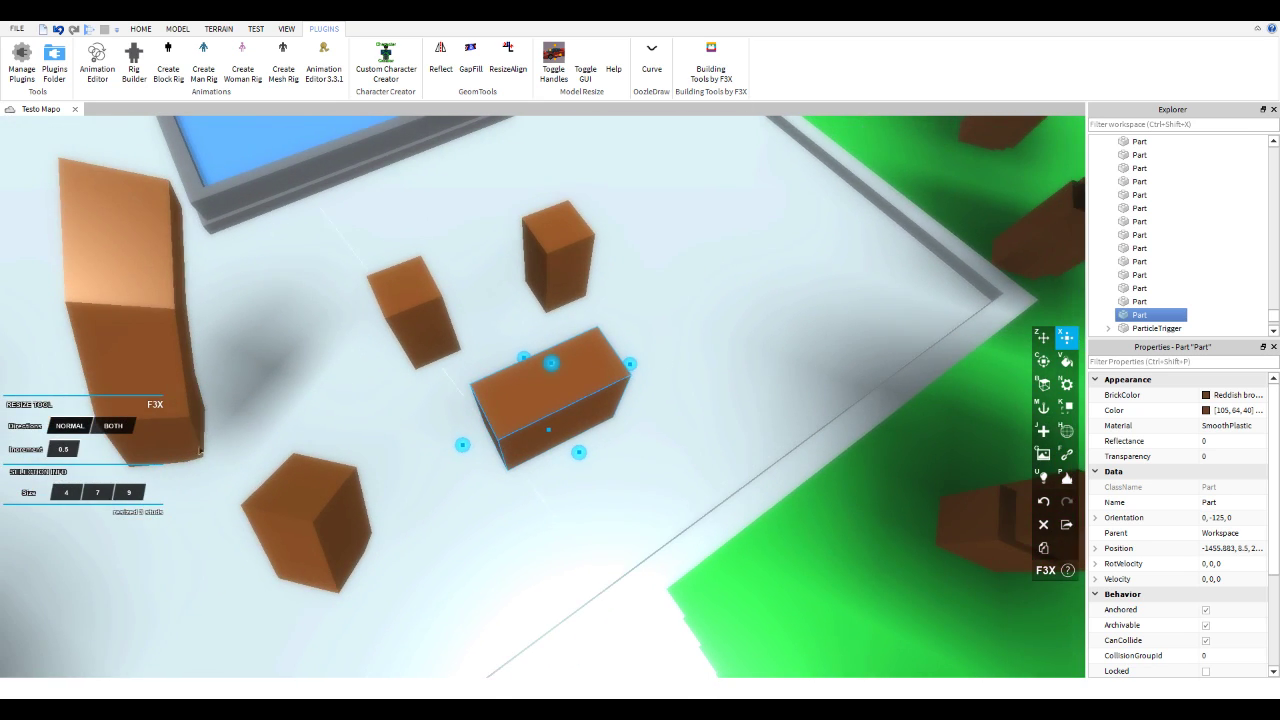
{"action": "scroll", "coordinate": [275, 369], "scroll_direction": "up", "scroll_amount": 2}
Step: Set the Move tool's axes to global and move the long block 2 studs
{"action": "left_click", "coordinate": [1043, 337]}
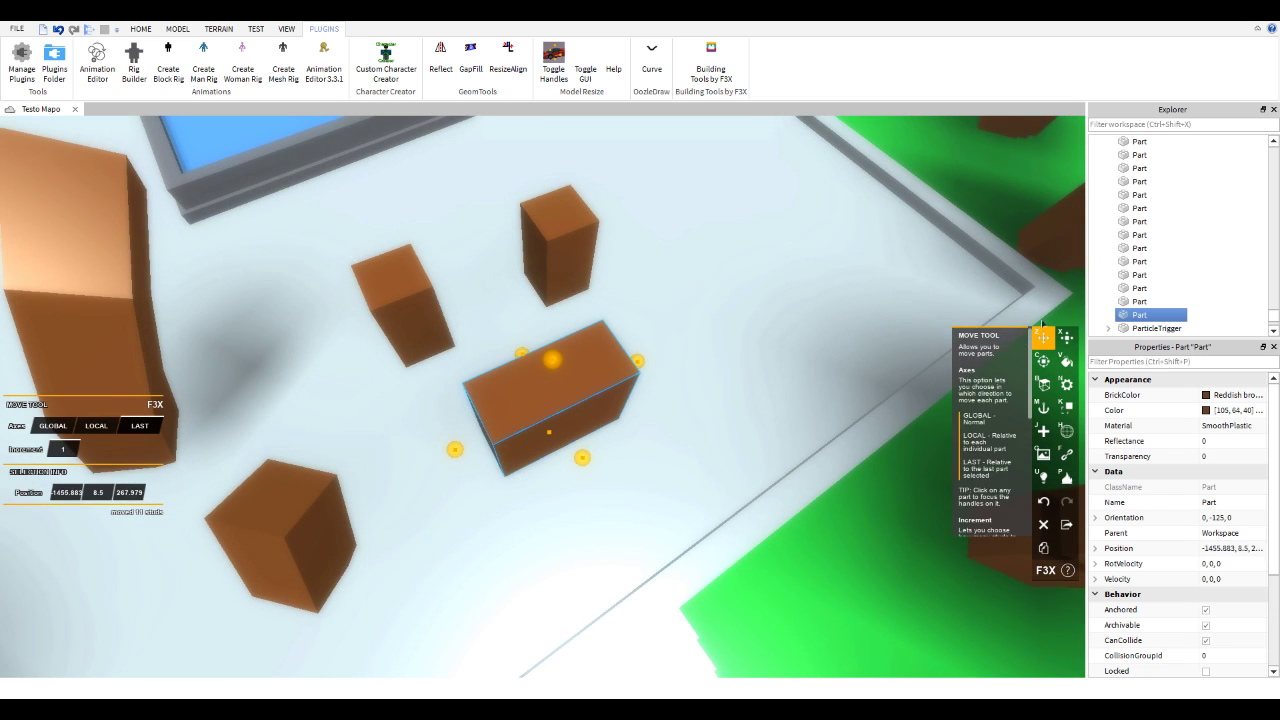
{"action": "left_click", "coordinate": [57, 425]}
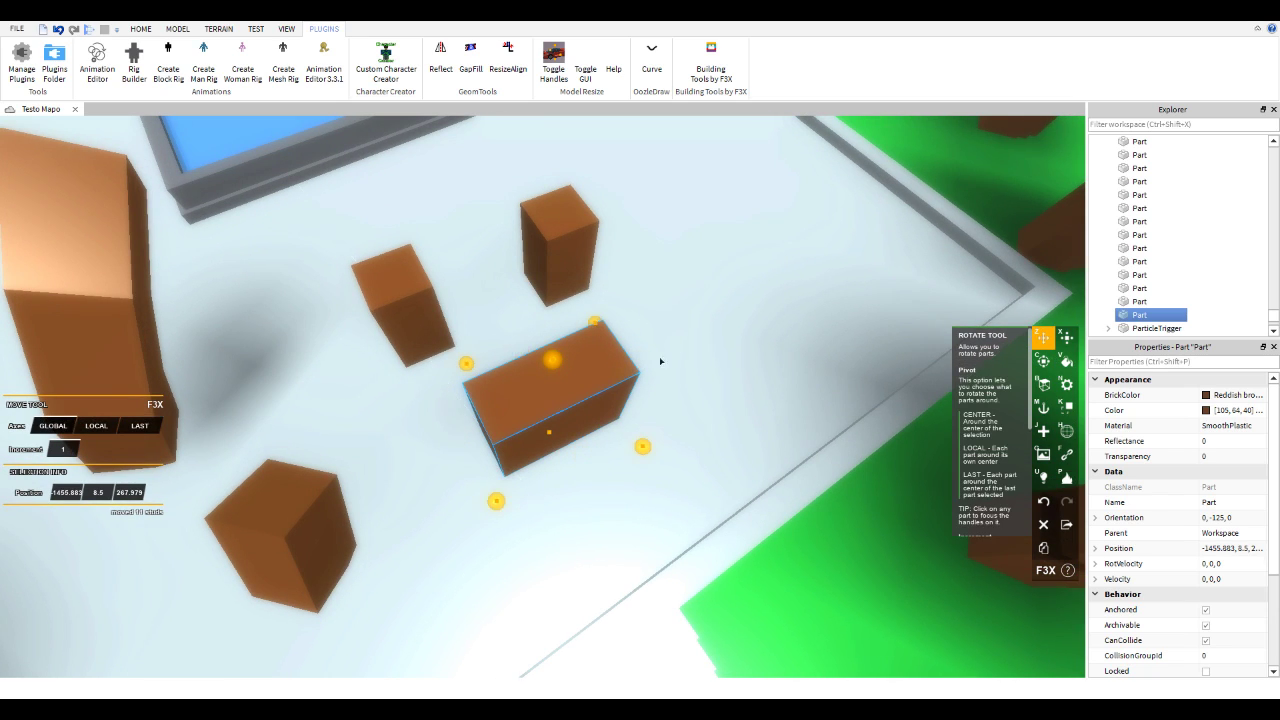
{"action": "key", "text": "d"}
{"action": "left_click_drag", "start_coordinate": [560, 444], "coordinate": [606, 422]}
{"action": "right_click_drag", "start_coordinate": [606, 422], "coordinate": [620, 420]}
{"action": "key", "text": "s"}
{"action": "scroll", "coordinate": [620, 420], "scroll_direction": "down", "scroll_amount": 10}
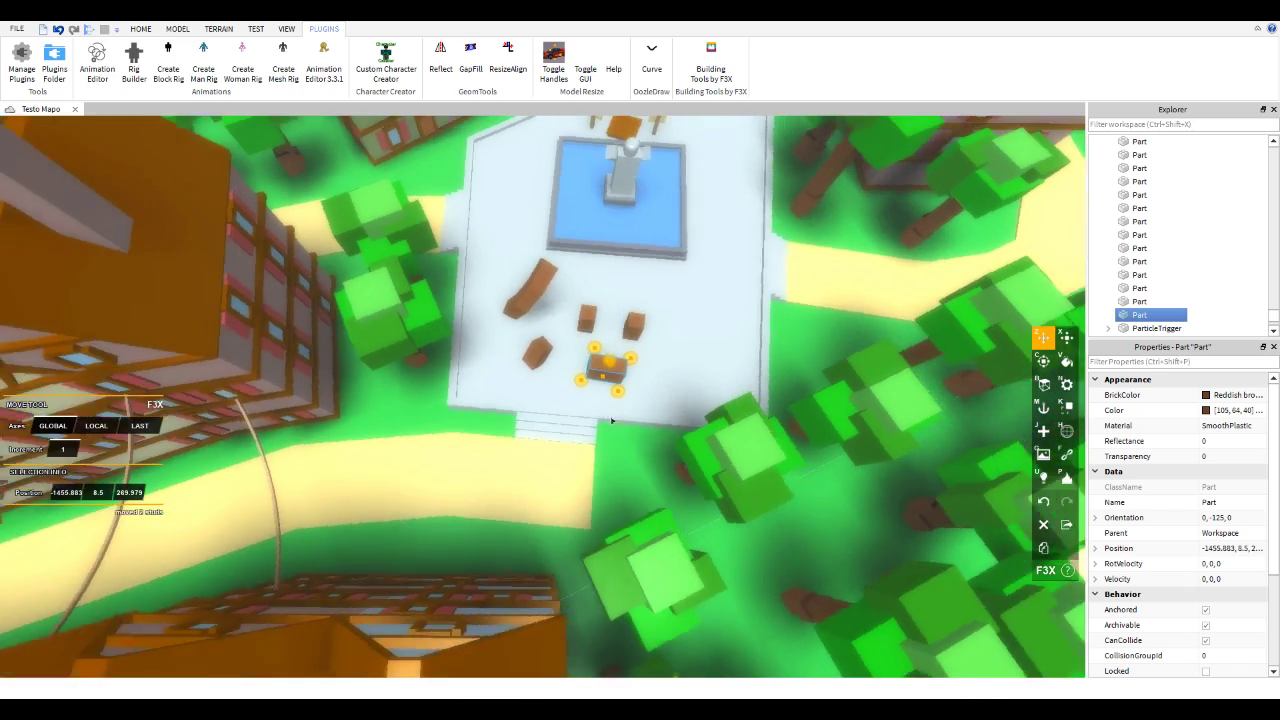
{"action": "scroll", "coordinate": [613, 420], "scroll_direction": "up", "scroll_amount": 10}
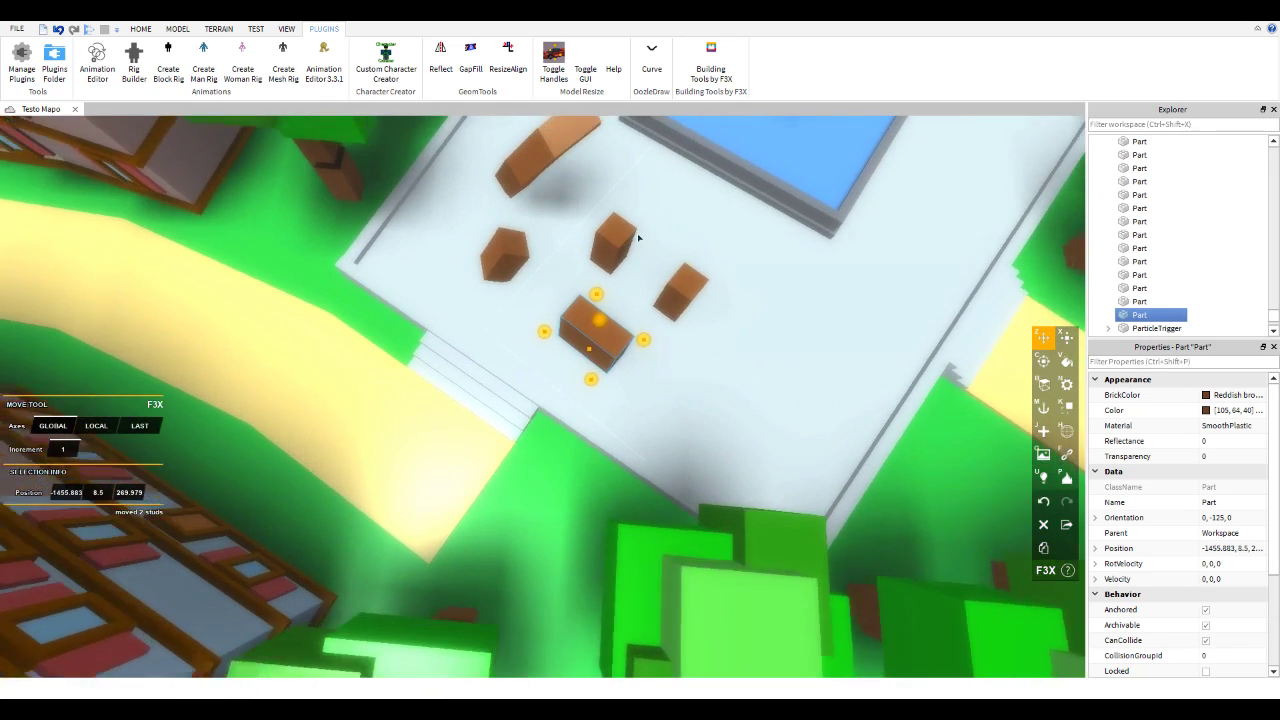
{"action": "scroll", "coordinate": [638, 237], "scroll_direction": "up", "scroll_amount": 3}
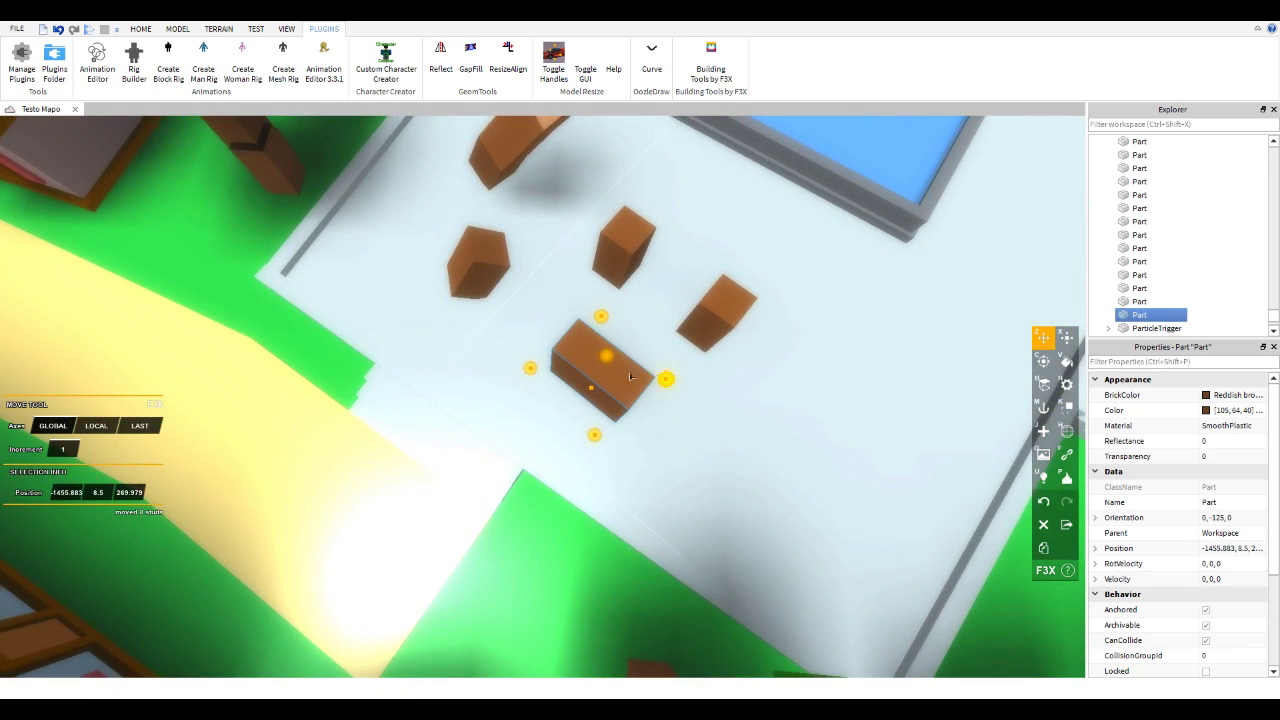
Step: Slide the long block back and forth along the global X axis, finishing with a 10-stud move to X -1450.883
{"action": "left_click_drag", "start_coordinate": [629, 373], "coordinate": [572, 368]}
{"action": "left_click", "coordinate": [709, 304]}
{"action": "left_click", "coordinate": [634, 242]}
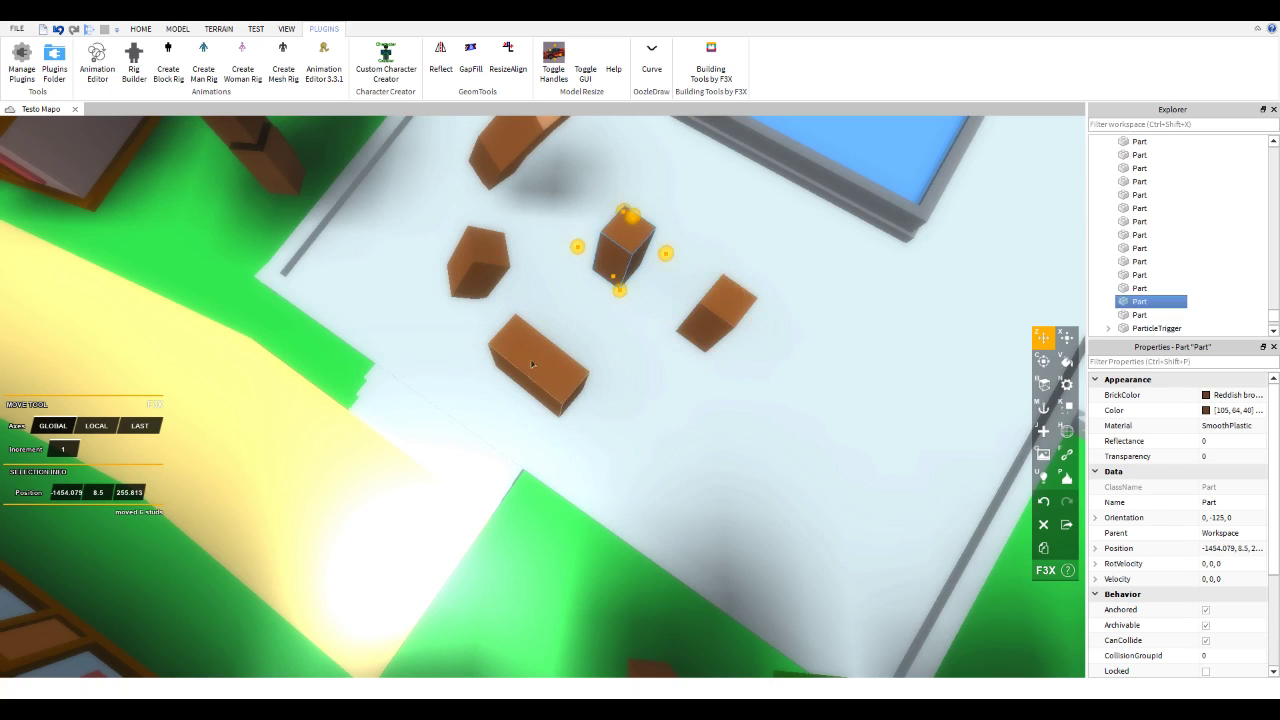
{"action": "left_click", "coordinate": [535, 362]}
{"action": "key", "text": "d"}
{"action": "key", "text": "d"}
{"action": "left_click_drag", "start_coordinate": [503, 371], "coordinate": [605, 364]}
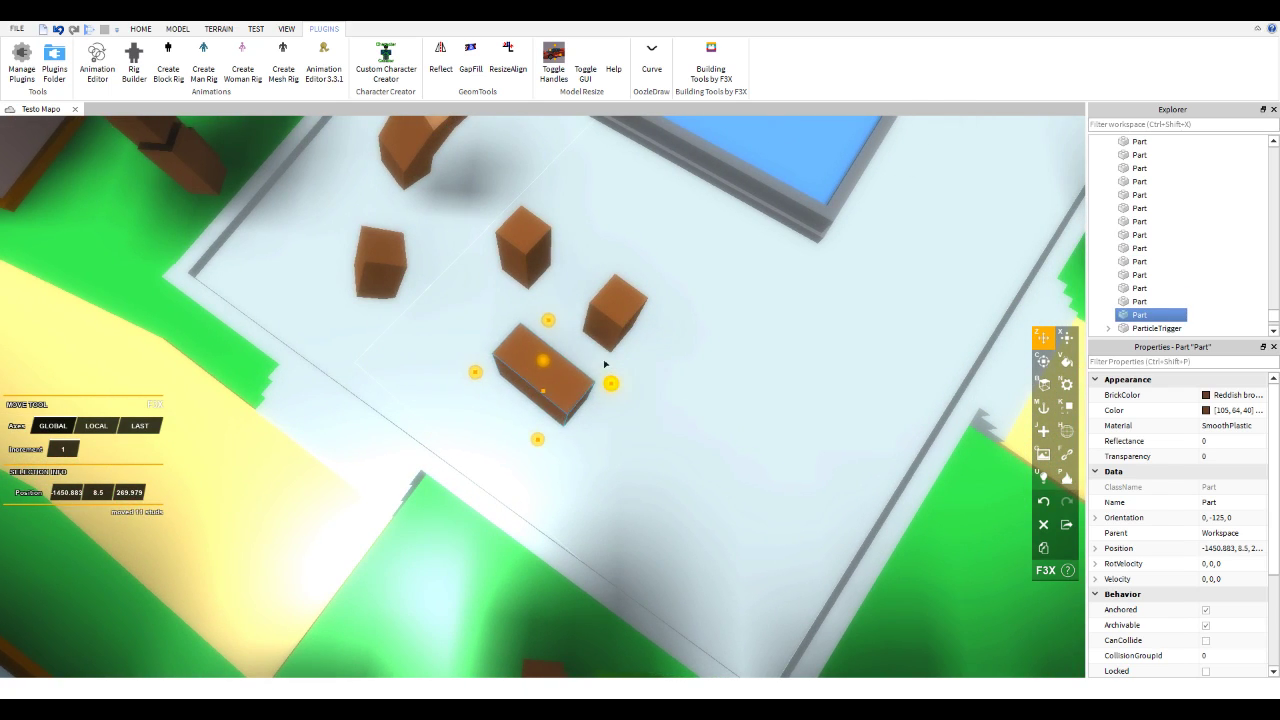
Step: Switch the Move tool's axes to local for the long block
{"action": "right_click_drag", "start_coordinate": [645, 352], "coordinate": [647, 355]}
{"action": "key", "text": "w"}
{"action": "key", "text": "Return"}
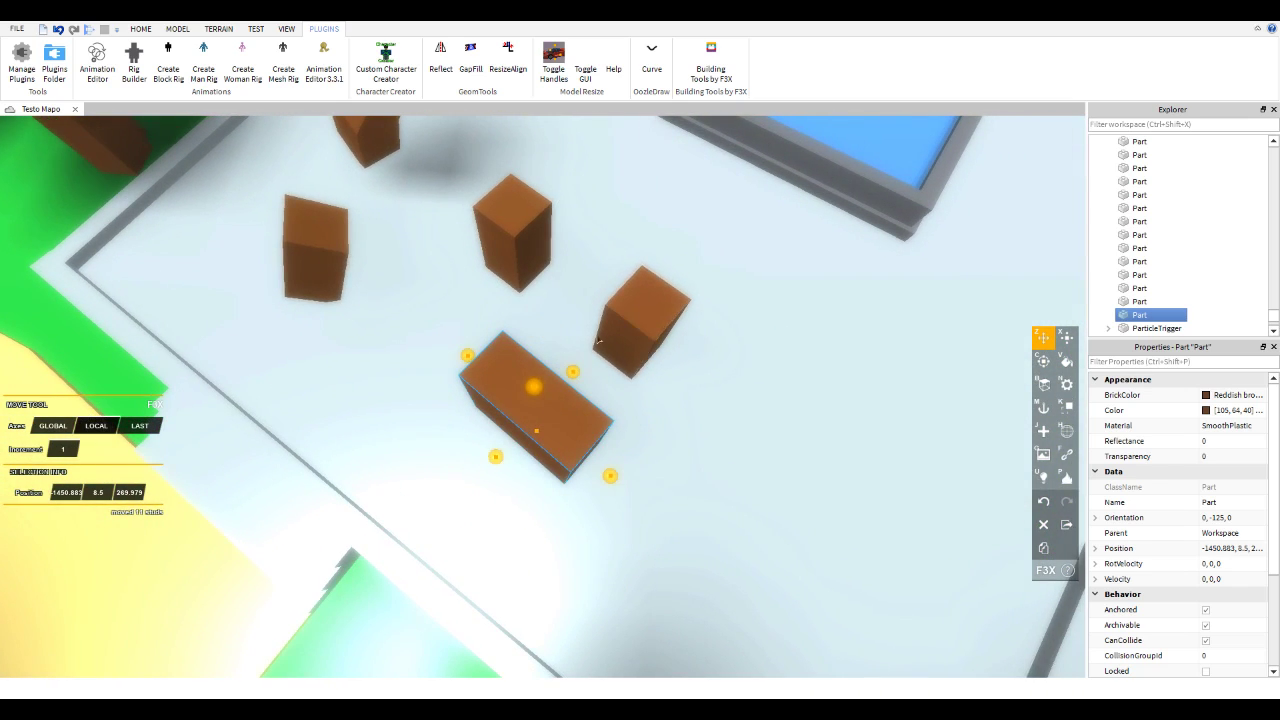
{"action": "left_click", "coordinate": [634, 312]}
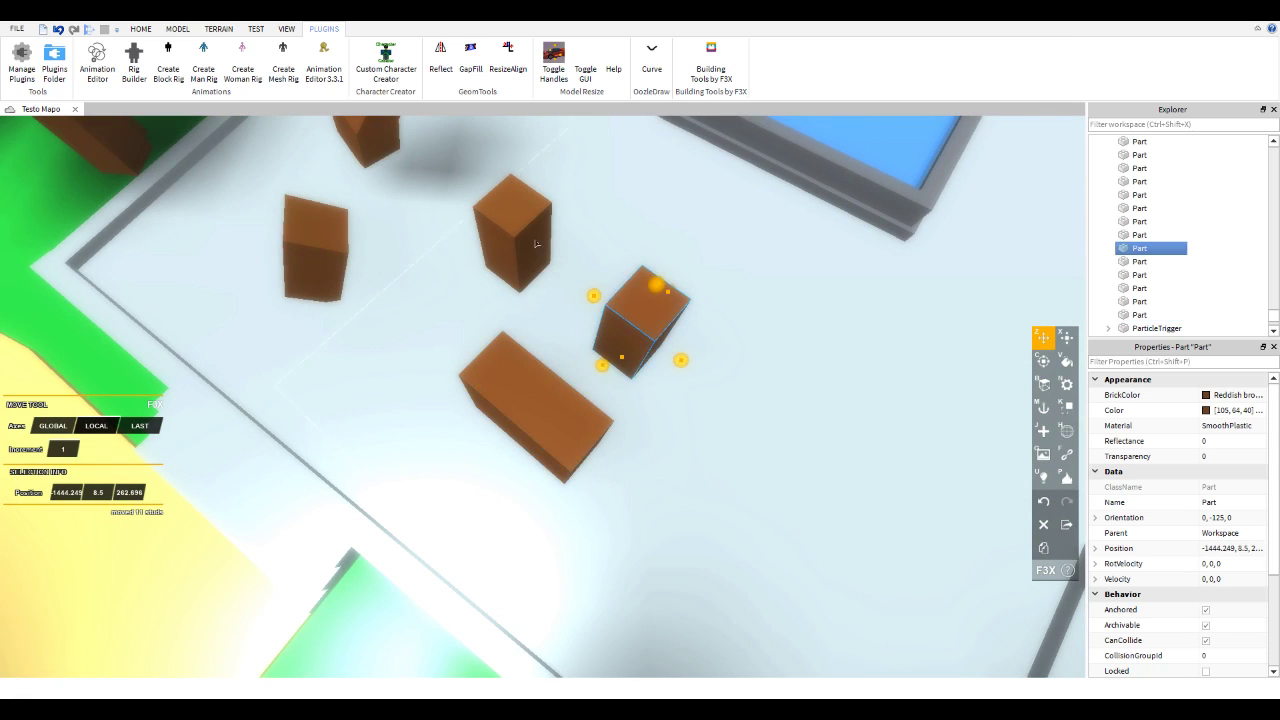
{"action": "left_click", "coordinate": [525, 250], "text": "shift"}
{"action": "left_click", "coordinate": [533, 388], "text": "shift"}
{"action": "left_click", "coordinate": [650, 248]}
{"action": "right_click_drag", "start_coordinate": [648, 247], "coordinate": [646, 246]}
Step: Select an arch segment and two small upright blocks together and try moving them along their local axes
{"action": "left_click", "coordinate": [335, 342]}
{"action": "left_click", "coordinate": [409, 265]}
{"action": "left_click", "coordinate": [553, 360], "text": "shift"}
{"action": "left_click", "coordinate": [350, 368], "text": "shift"}
{"action": "scroll", "coordinate": [361, 373], "scroll_direction": "down", "scroll_amount": 1}
{"action": "scroll", "coordinate": [401, 377], "scroll_direction": "down", "scroll_amount": 1}
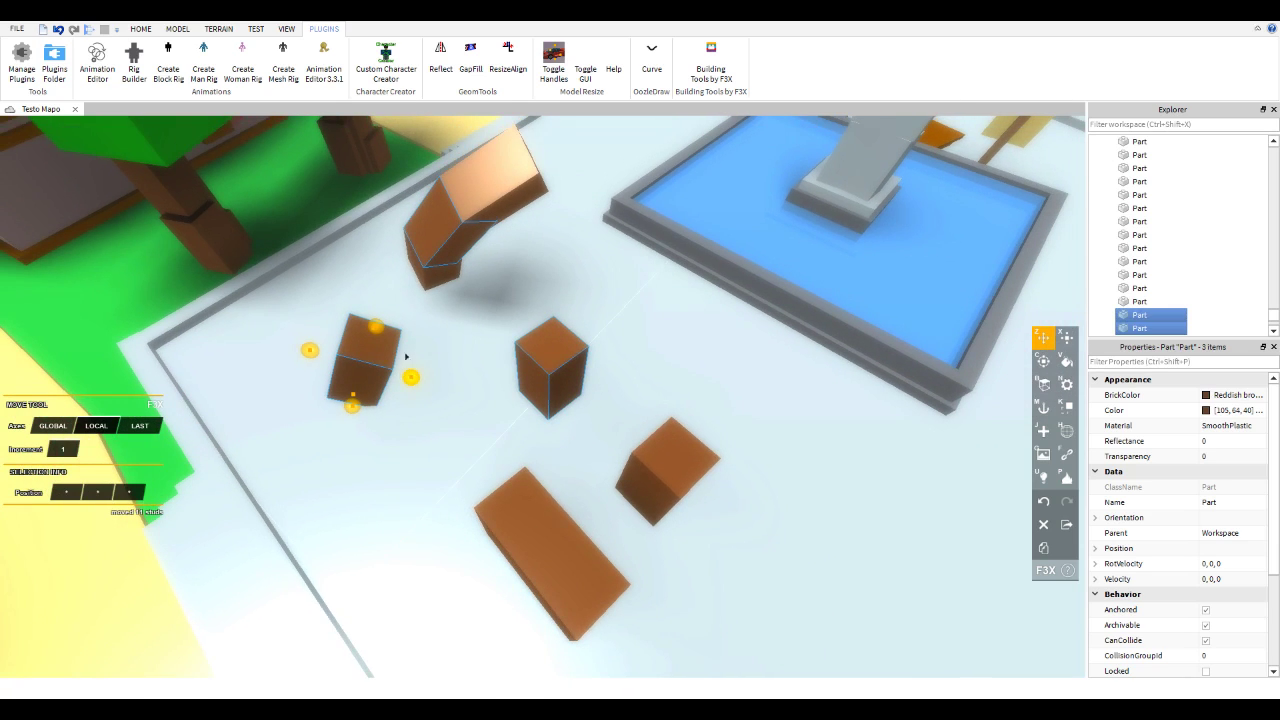
{"action": "mouse_move", "coordinate": [401, 377]}
{"action": "left_mouse_down"}
{"action": "mouse_move", "coordinate": [192, 297]}
{"action": "mouse_move", "coordinate": [404, 383]}
{"action": "left_mouse_up"}
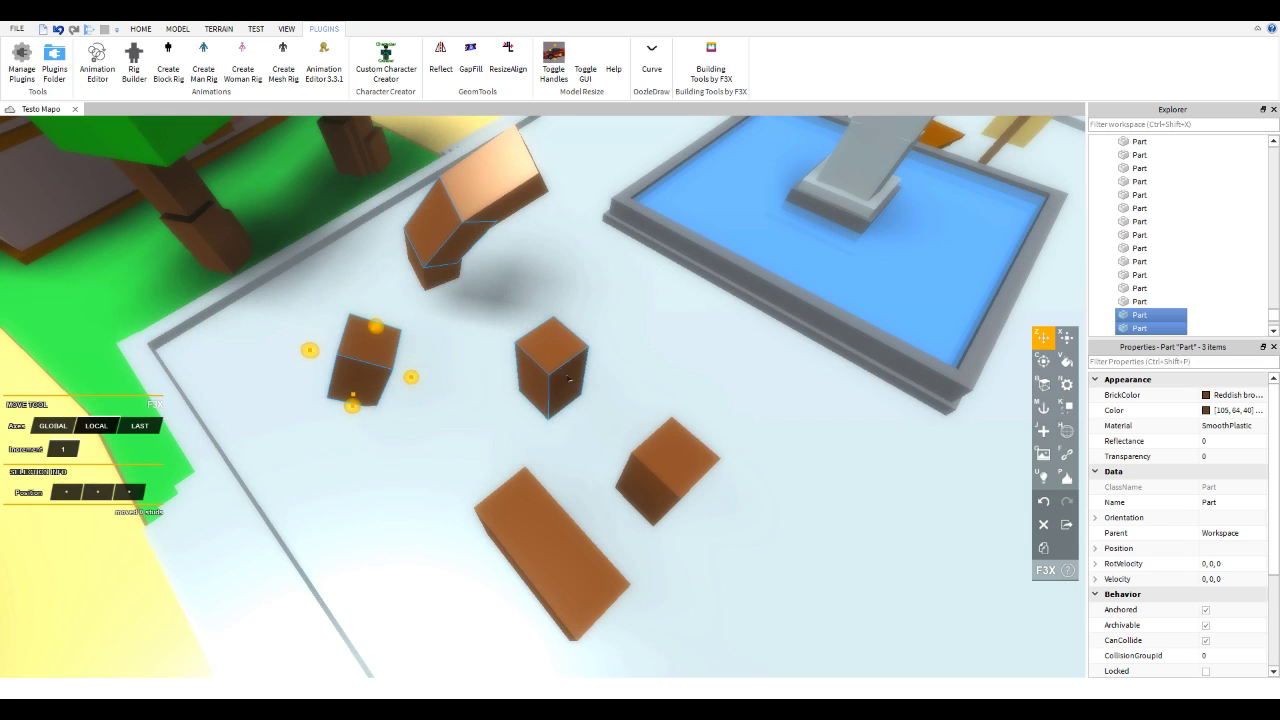
Step: Set the move axes to last and try moving the three selected parts, focusing the handles on different parts
{"action": "left_click", "coordinate": [135, 422]}
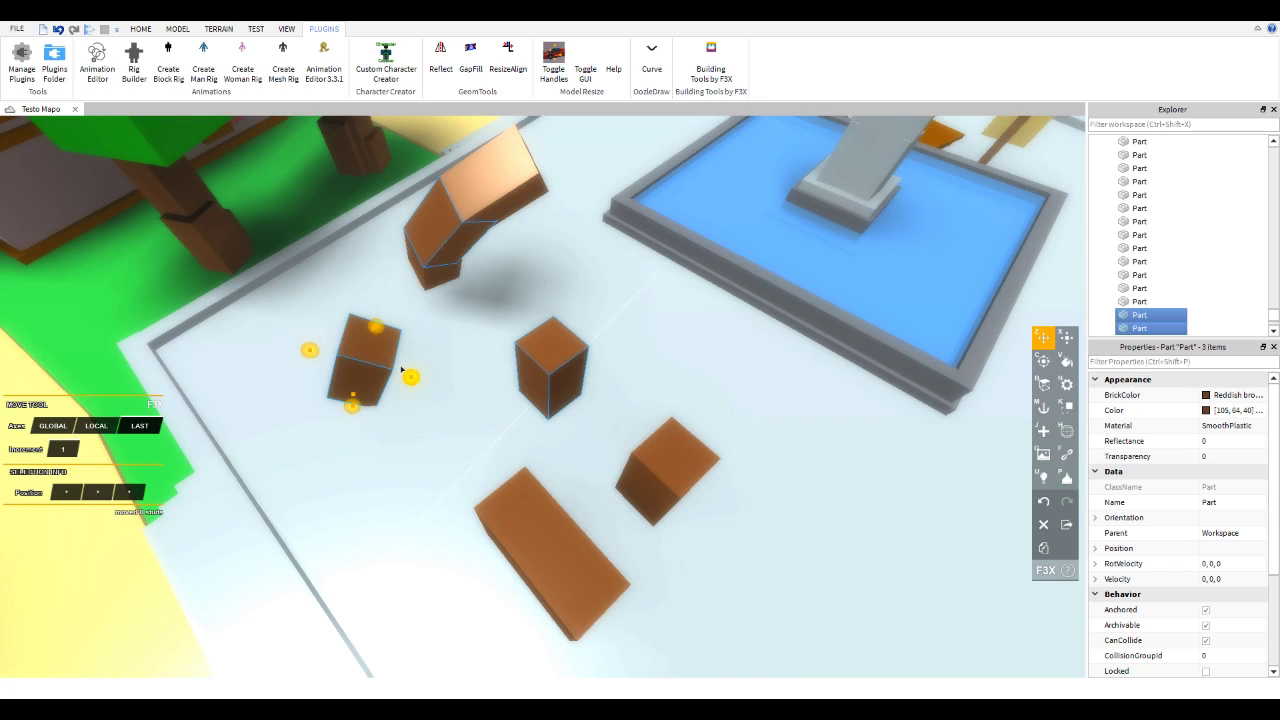
{"action": "left_click_drag", "start_coordinate": [357, 370], "coordinate": [469, 347]}
{"action": "left_click", "coordinate": [556, 346]}
{"action": "left_click_drag", "start_coordinate": [561, 372], "coordinate": [570, 403]}
{"action": "left_click", "coordinate": [447, 233]}
{"action": "mouse_move", "coordinate": [411, 226]}
{"action": "left_mouse_down"}
{"action": "mouse_move", "coordinate": [362, 235]}
{"action": "mouse_move", "coordinate": [409, 225]}
{"action": "left_mouse_up"}
{"action": "key", "text": "s"}
{"action": "key", "text": "a"}
Step: Set the resize increment to 1 and lengthen the long block to 13 studs in the normal direction
{"action": "key", "text": "x"}
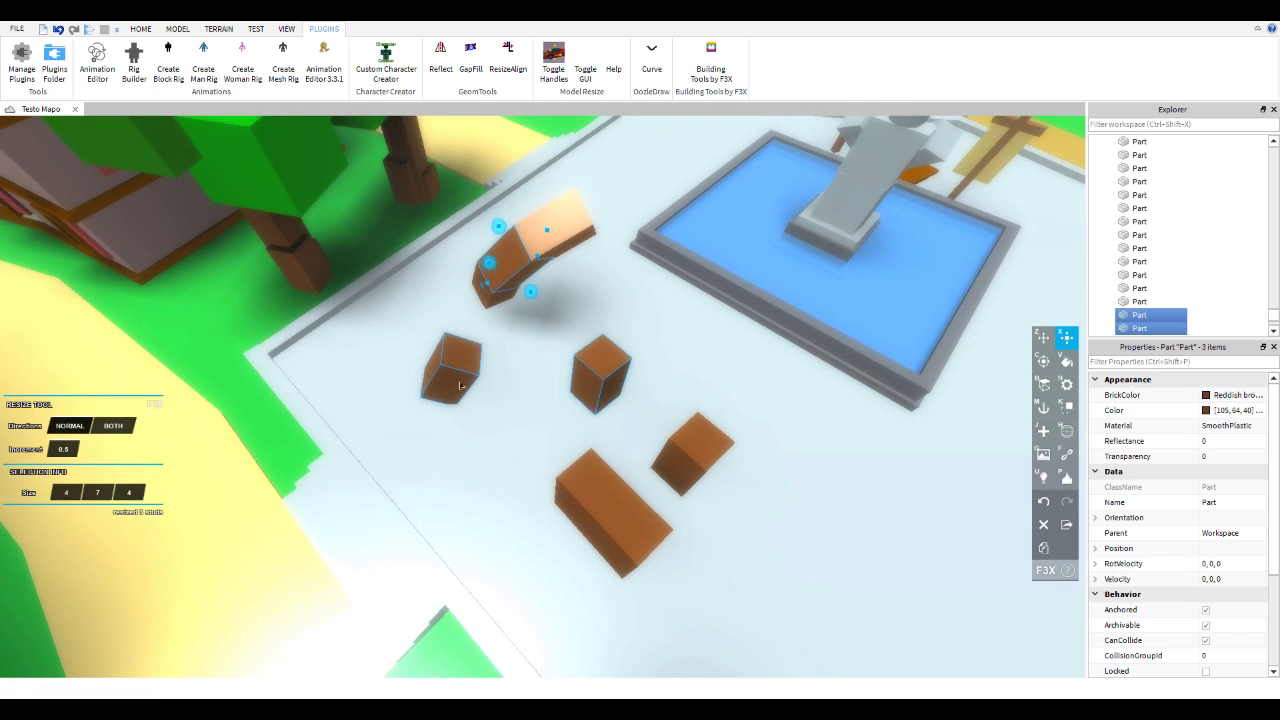
{"action": "right_click_drag", "start_coordinate": [289, 471], "coordinate": [500, 482]}
{"action": "key", "text": "a"}
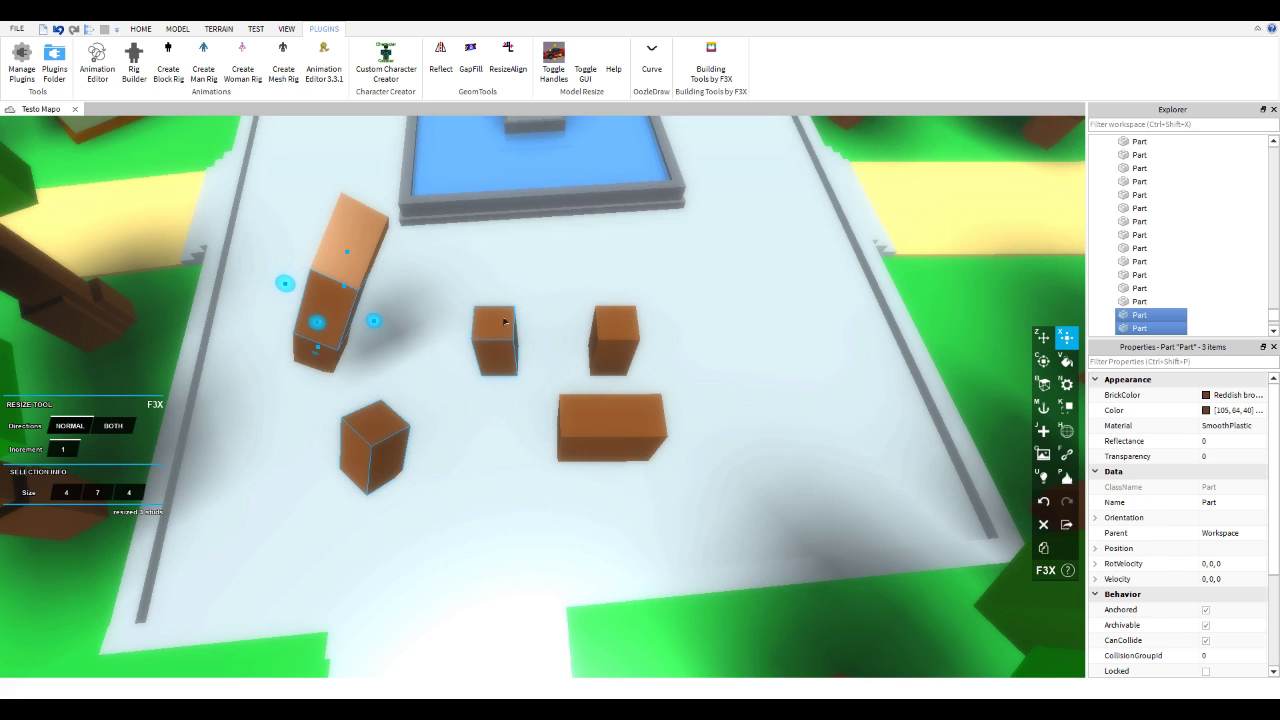
{"action": "key", "text": "w"}
{"action": "left_click", "coordinate": [609, 456]}
{"action": "key", "text": "d"}
{"action": "key", "text": "w"}
{"action": "left_click_drag", "start_coordinate": [569, 440], "coordinate": [628, 424]}
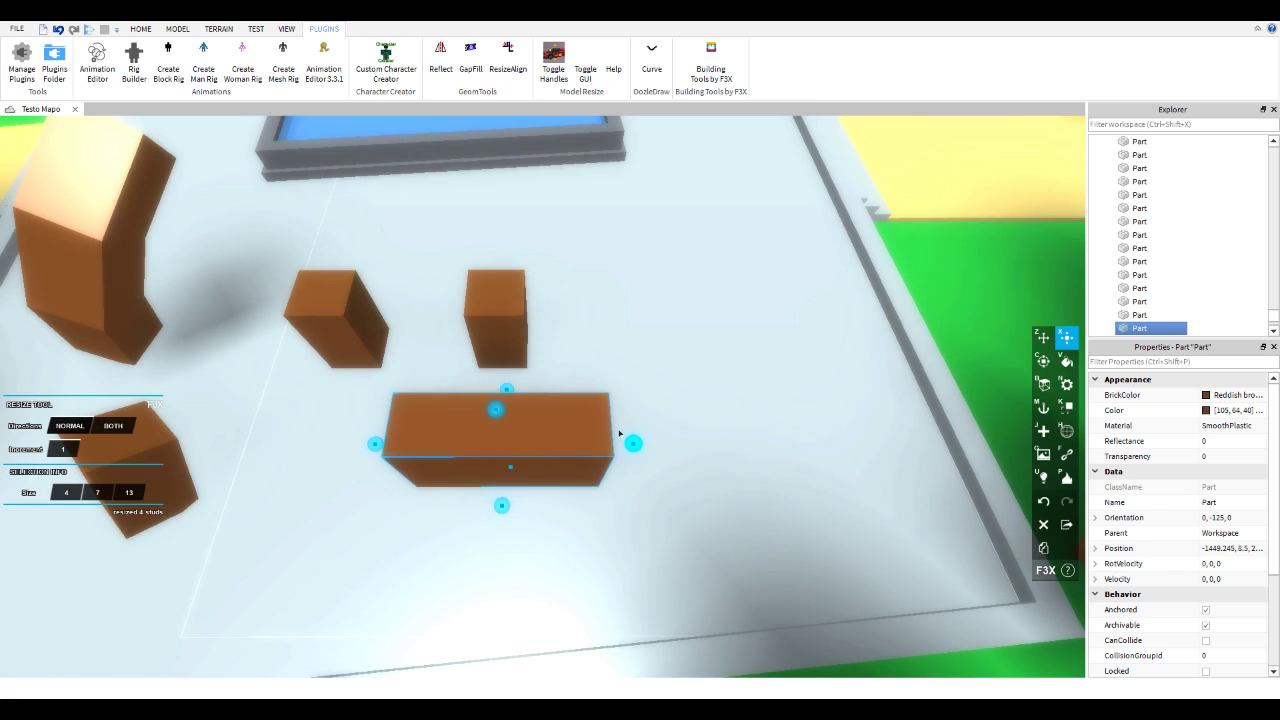
Step: Reduce the long block's thickness to 2 studs and set the resize directions to both
{"action": "mouse_move", "coordinate": [503, 391]}
{"action": "left_mouse_down"}
{"action": "mouse_move", "coordinate": [503, 378]}
{"action": "mouse_move", "coordinate": [499, 416]}
{"action": "left_mouse_up"}
{"action": "key", "text": "w"}
{"action": "key", "text": "d"}
{"action": "right_click_drag", "start_coordinate": [566, 377], "coordinate": [540, 366]}
{"action": "key", "text": "s"}
{"action": "key", "text": "w"}
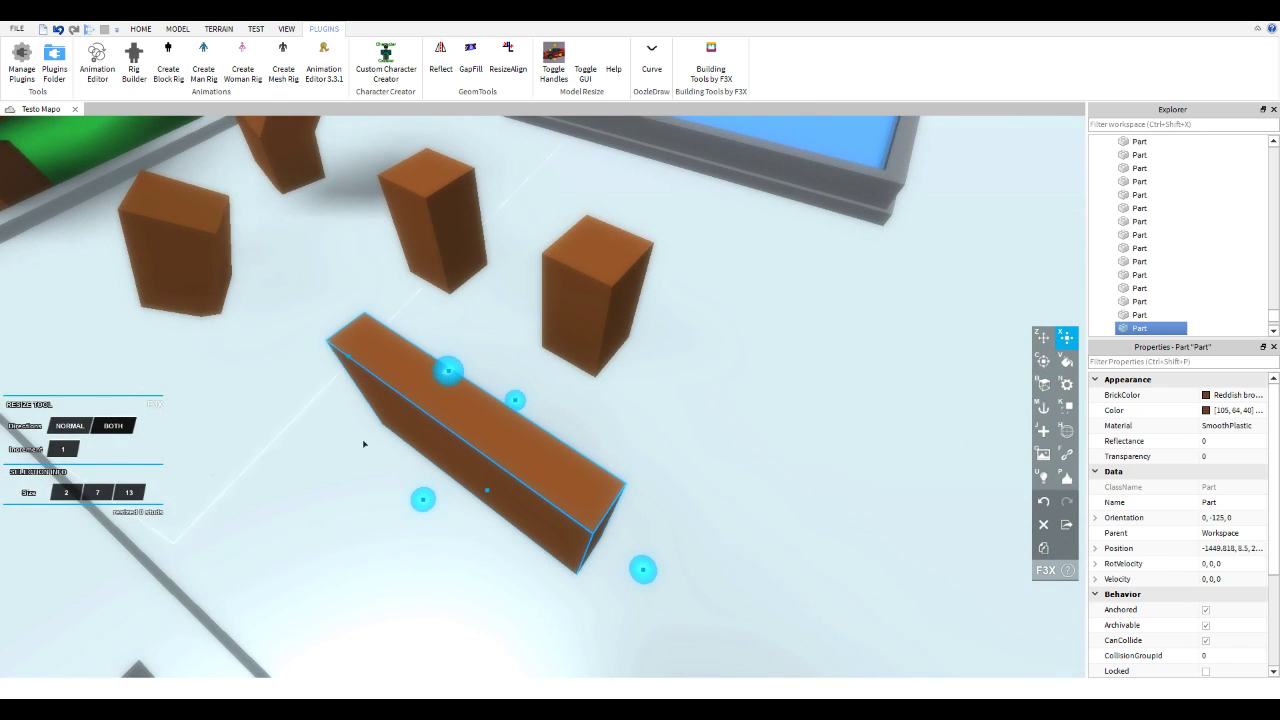
Step: Shorten the long block to 11 studs by resizing it from both ends
{"action": "left_click_drag", "start_coordinate": [421, 499], "coordinate": [462, 462]}
{"action": "key", "text": "s"}
{"action": "left_click_drag", "start_coordinate": [605, 505], "coordinate": [594, 466]}
{"action": "key", "text": "s"}
{"action": "right_click_drag", "start_coordinate": [594, 466], "coordinate": [532, 416]}
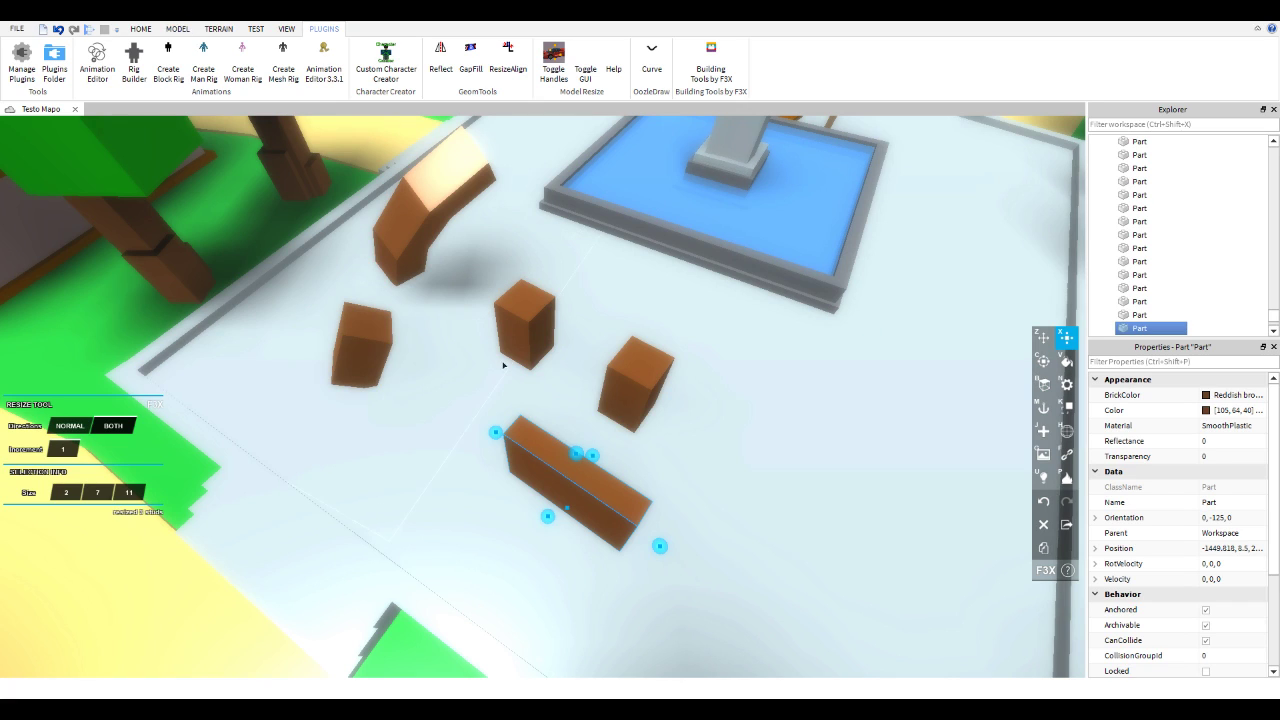
{"action": "right_click_drag", "start_coordinate": [524, 347], "coordinate": [502, 239]}
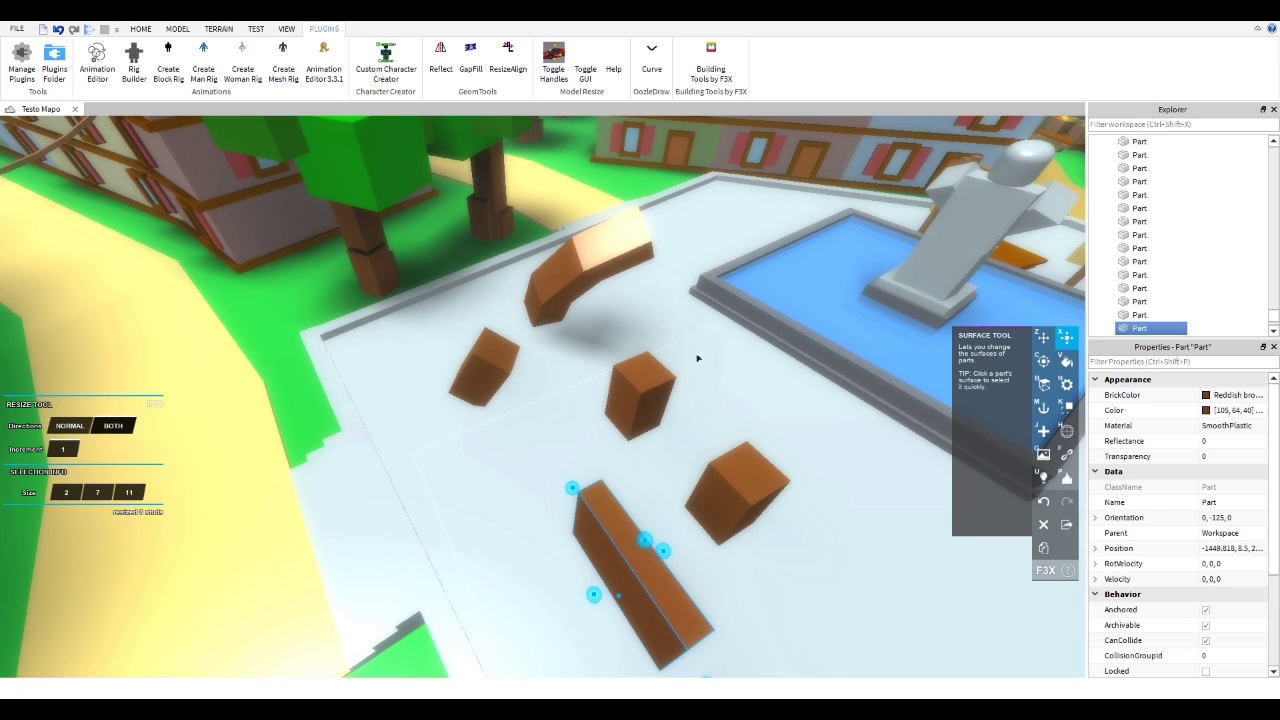
{"action": "right_click_drag", "start_coordinate": [700, 355], "coordinate": [693, 364]}
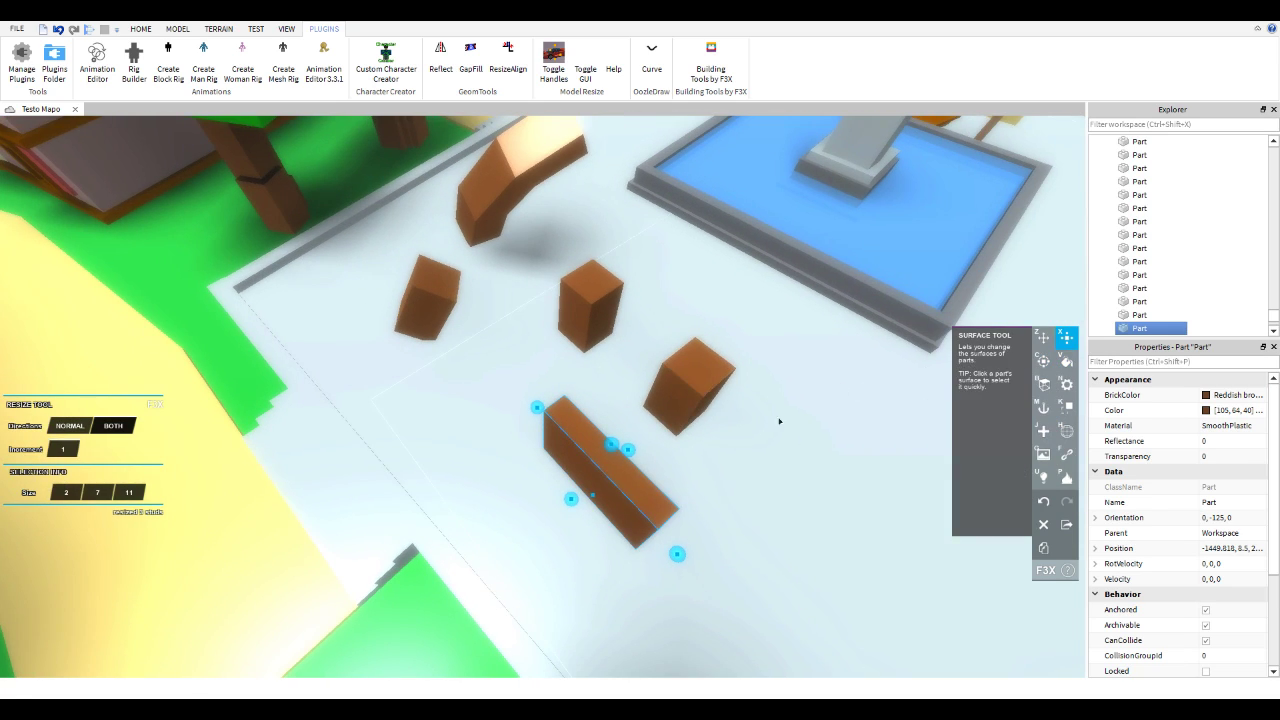
{"action": "right_click_drag", "start_coordinate": [617, 468], "coordinate": [611, 471]}
{"action": "scroll", "coordinate": [611, 471], "scroll_direction": "up", "scroll_amount": 4}
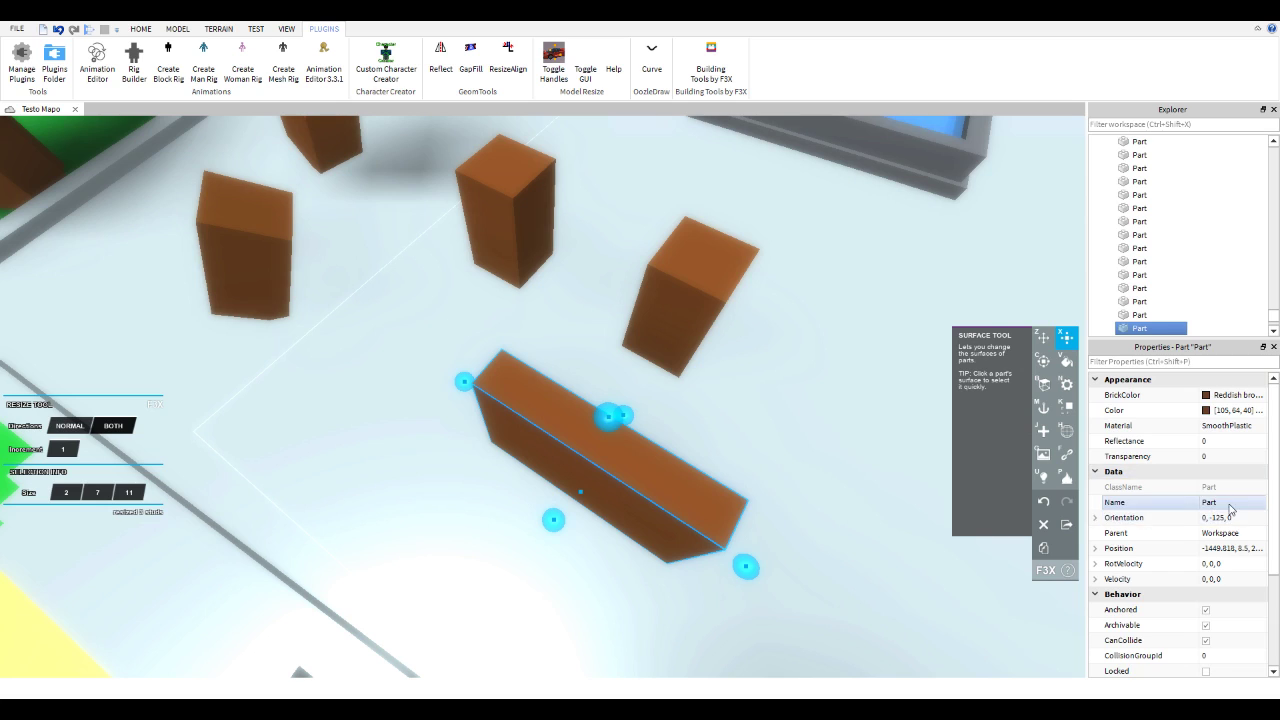
{"action": "scroll", "coordinate": [1234, 570], "scroll_direction": "down", "scroll_amount": 3}
{"action": "right_click_drag", "start_coordinate": [770, 470], "coordinate": [770, 470]}
Step: Open the Material tool and then the Surface tool for the selected long block
{"action": "key", "text": "n"}
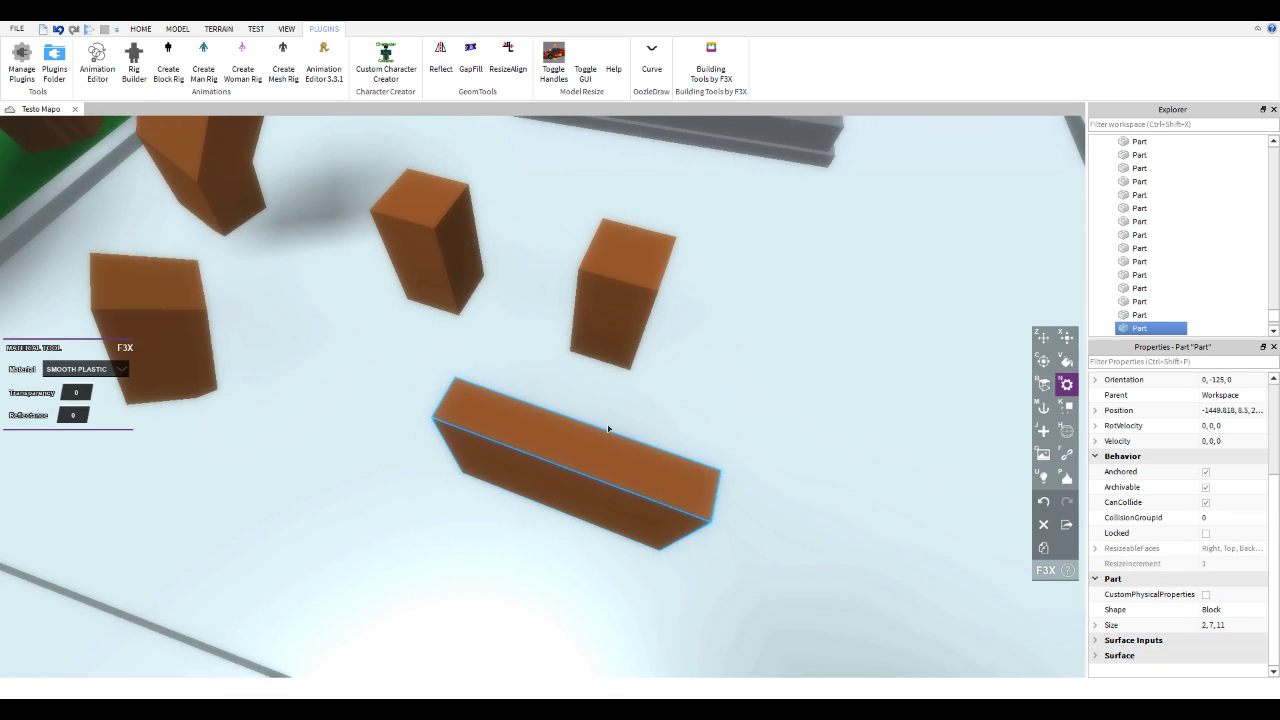
{"action": "key", "text": "b"}
{"action": "scroll", "coordinate": [609, 429], "scroll_direction": "down", "scroll_amount": 3}
{"action": "key", "text": "q"}
{"action": "scroll", "coordinate": [568, 366], "scroll_direction": "up", "scroll_amount": 3}
{"action": "key", "text": "w"}
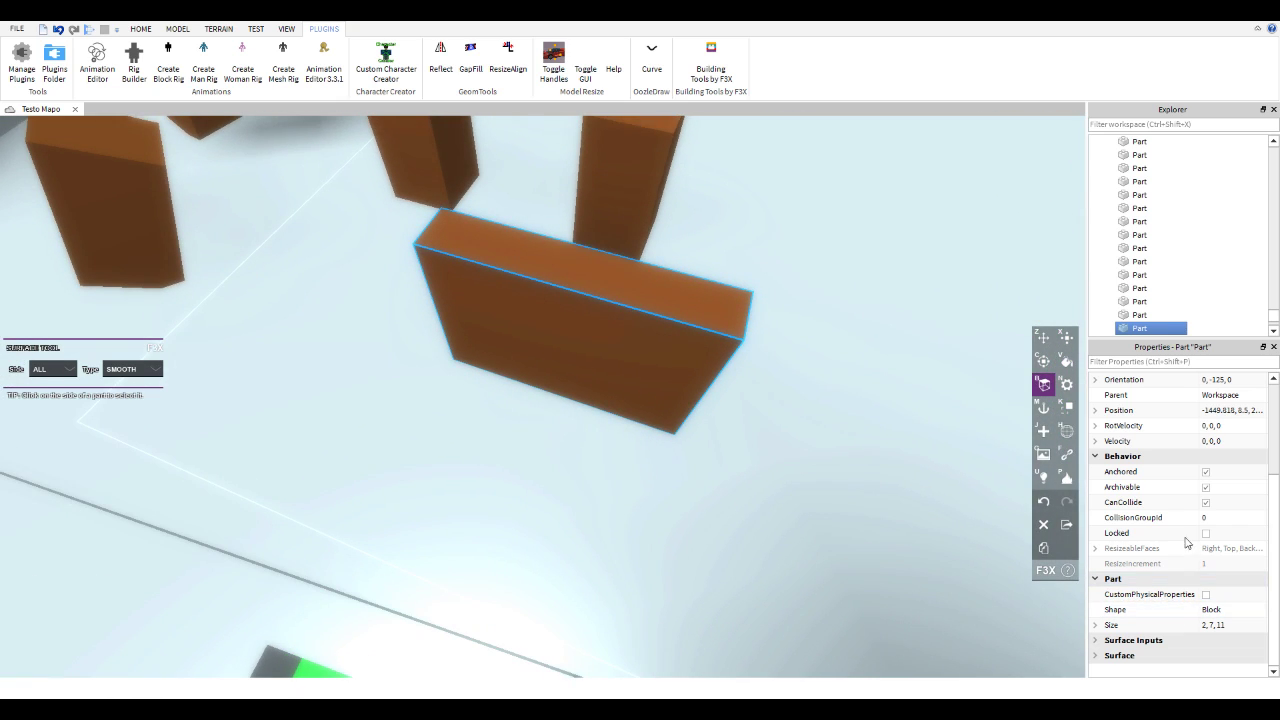
Step: Expand the long block's Surface properties and highlight its bottom and front faces
{"action": "key", "text": "w"}
{"action": "key", "text": "d"}
{"action": "left_click", "coordinate": [1095, 655]}
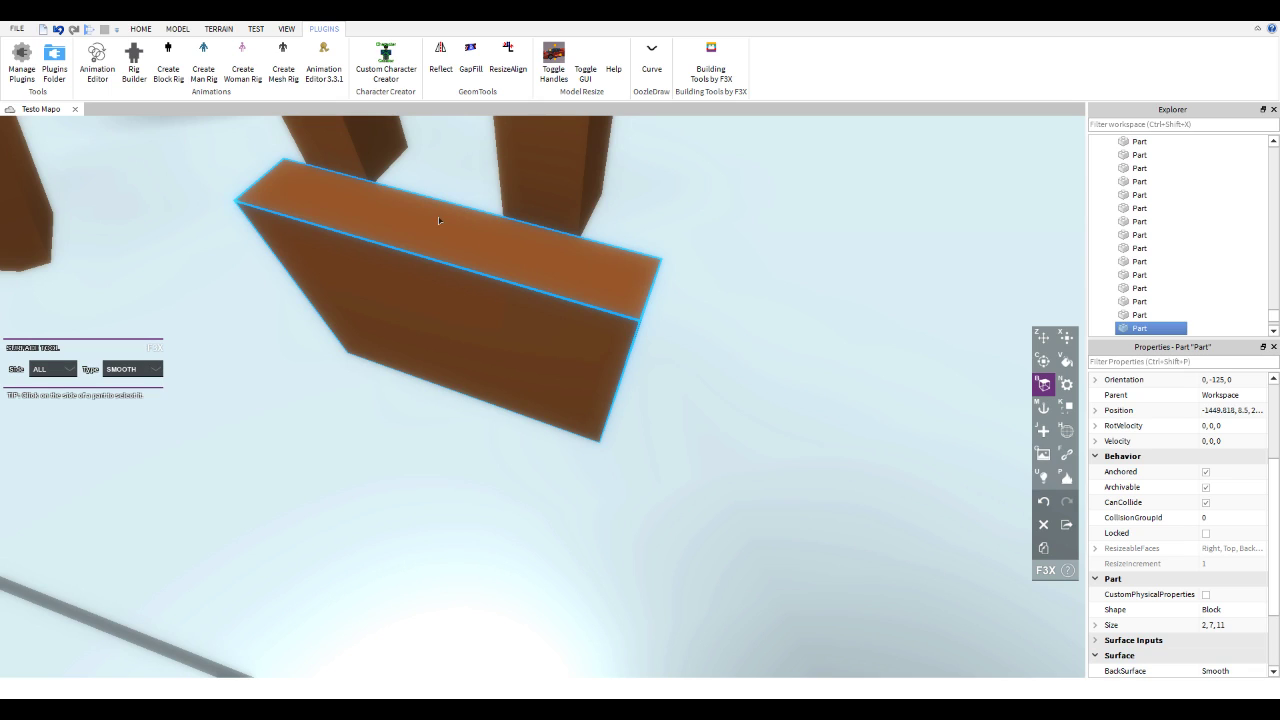
{"action": "key", "text": "w"}
{"action": "key", "text": "e"}
{"action": "key", "text": "s"}
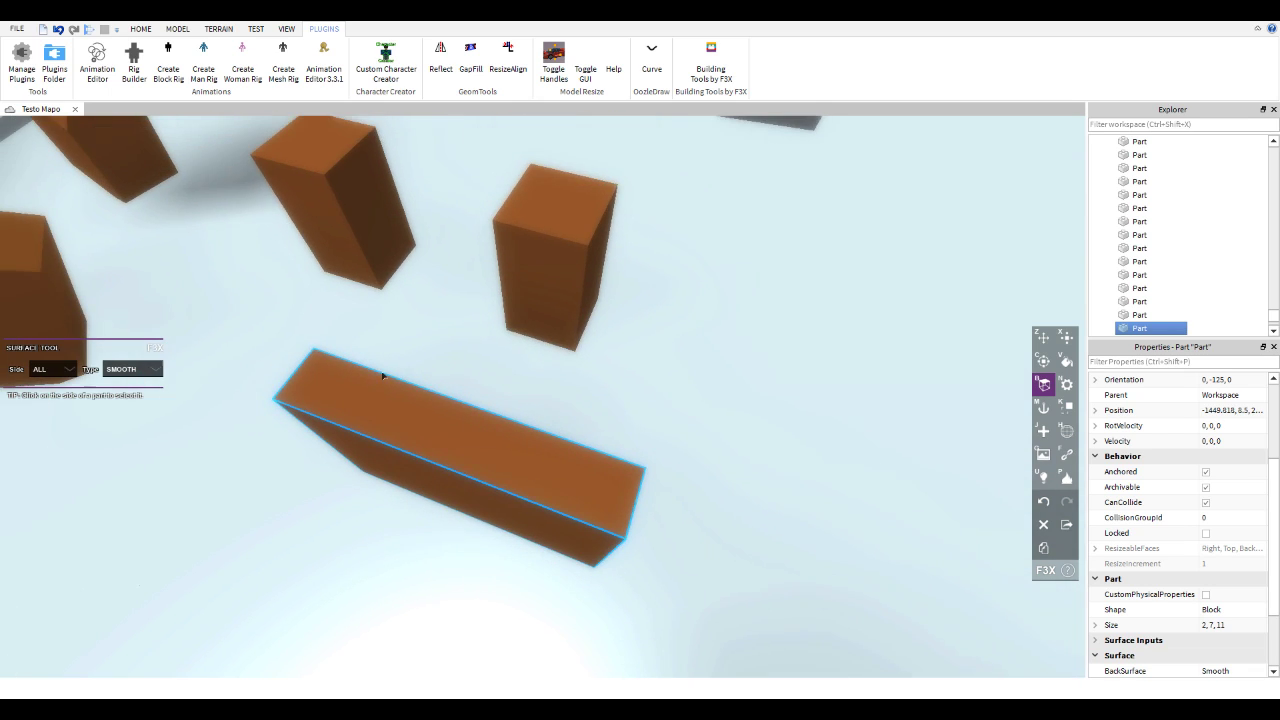
{"action": "scroll", "coordinate": [1122, 567], "scroll_direction": "down", "scroll_amount": 3}
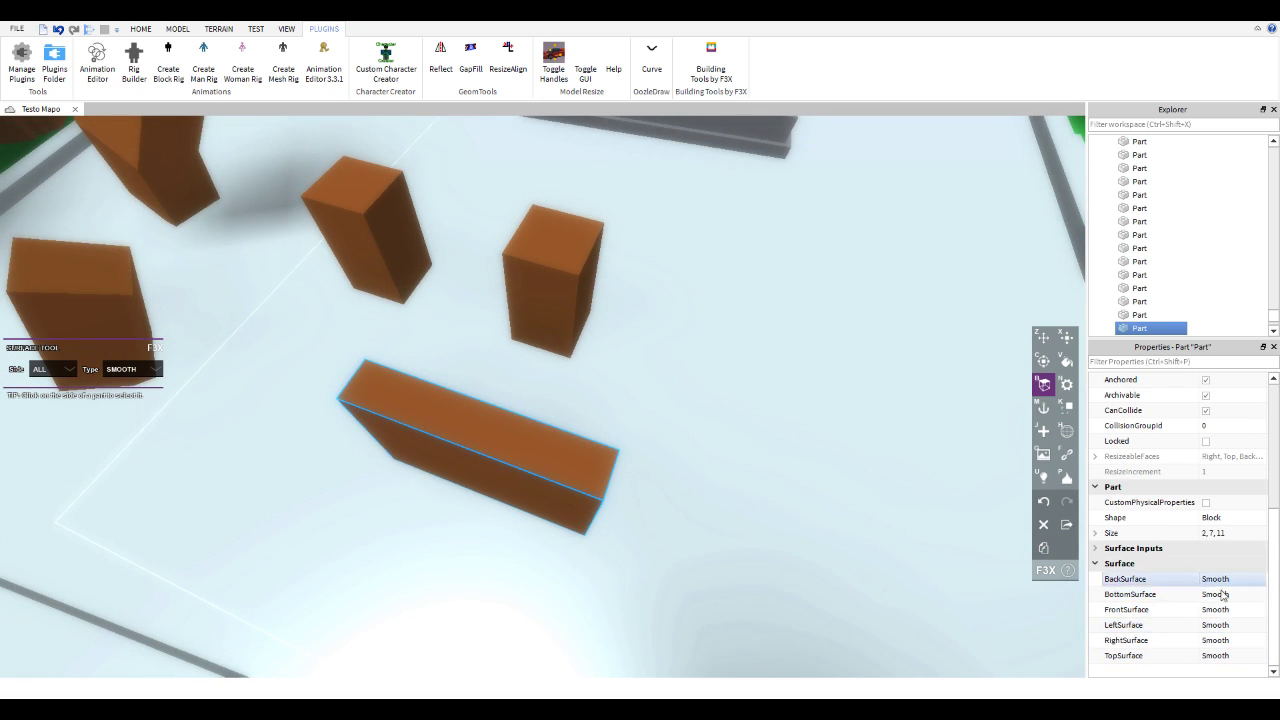
{"action": "left_click", "coordinate": [1260, 597]}
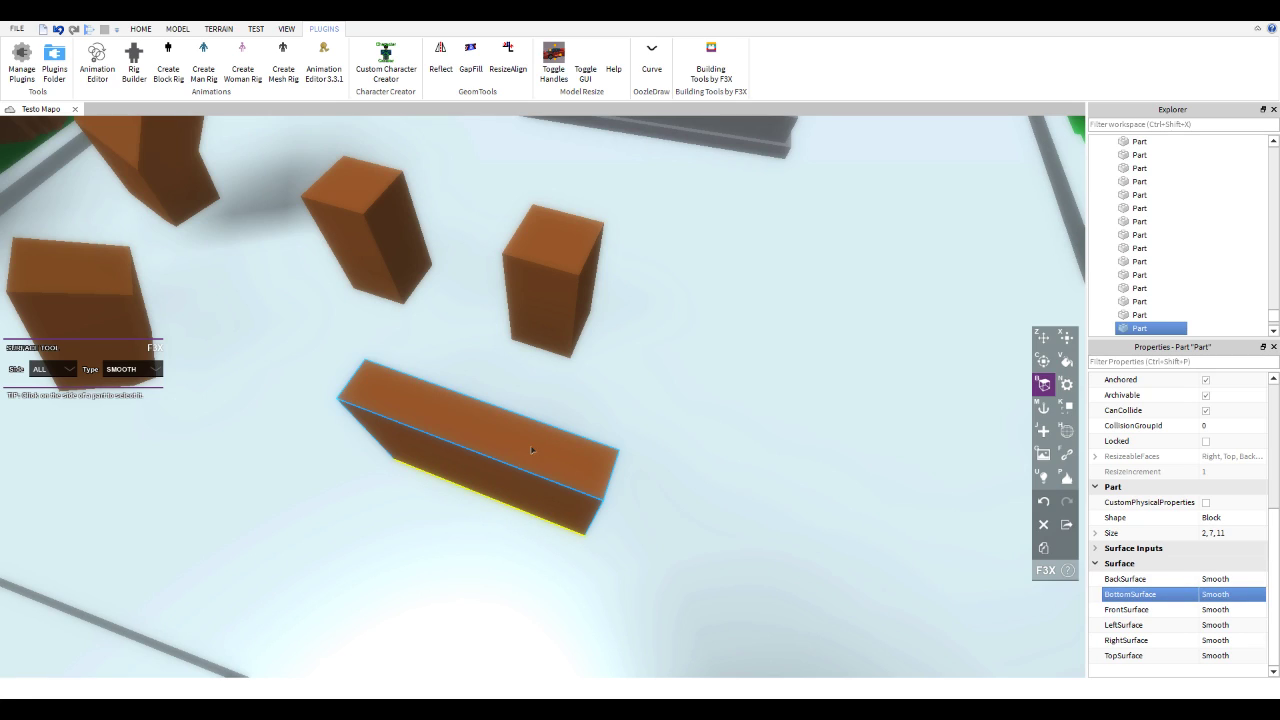
{"action": "left_click", "coordinate": [1168, 610]}
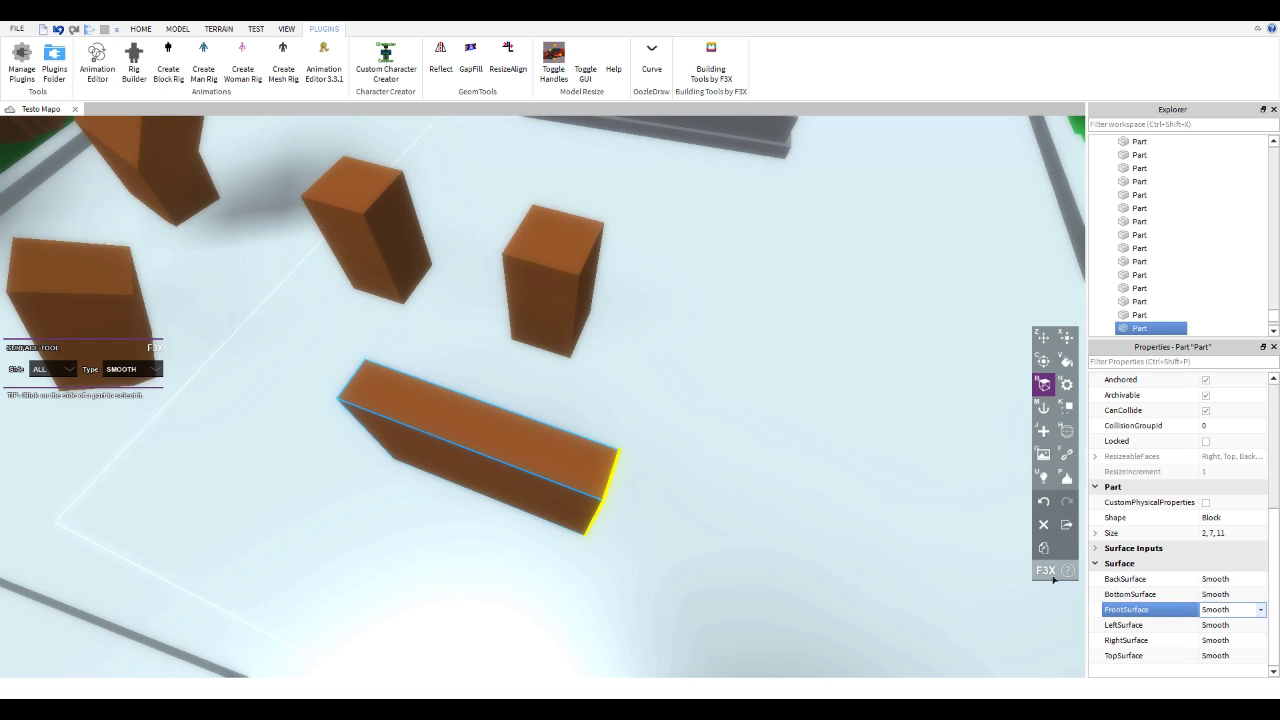
Step: Go through the long block's back, bottom, front, left, right and top surface properties to identify each face
{"action": "left_click", "coordinate": [1133, 578]}
{"action": "left_click", "coordinate": [1133, 594]}
{"action": "left_click", "coordinate": [1140, 609]}
{"action": "left_click", "coordinate": [1147, 625]}
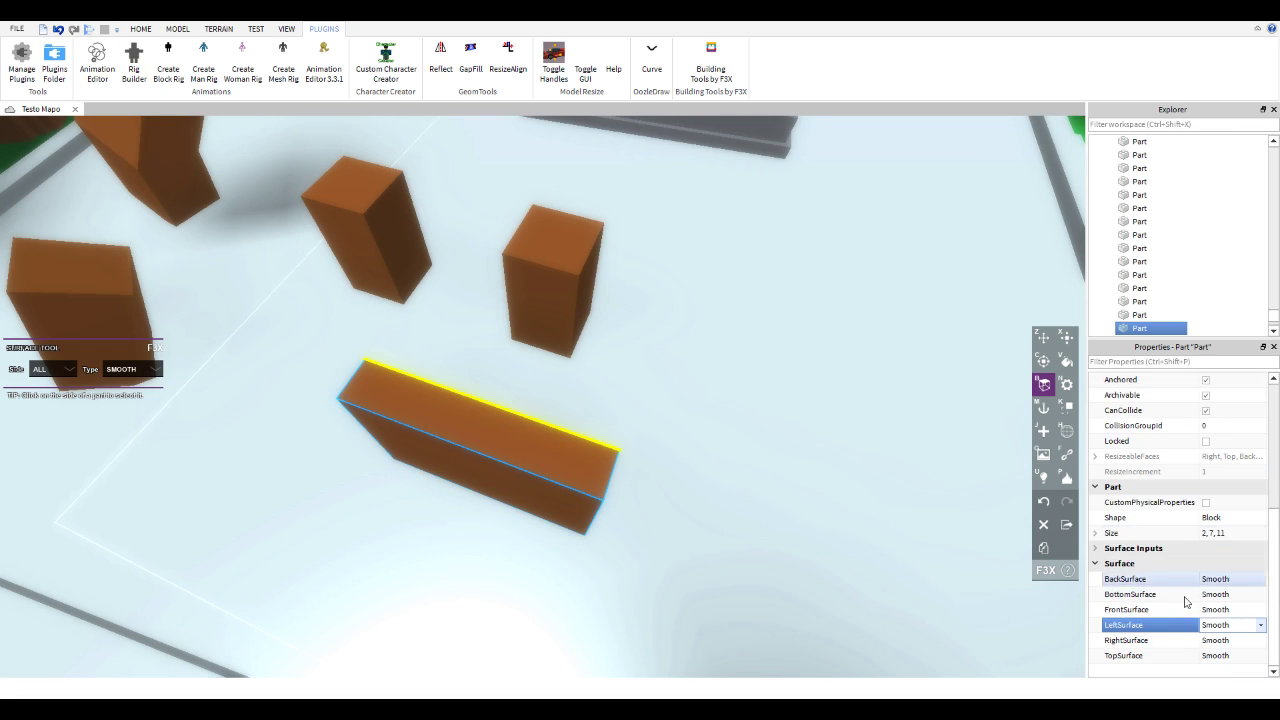
{"action": "left_click", "coordinate": [1140, 594]}
{"action": "left_click", "coordinate": [1140, 579]}
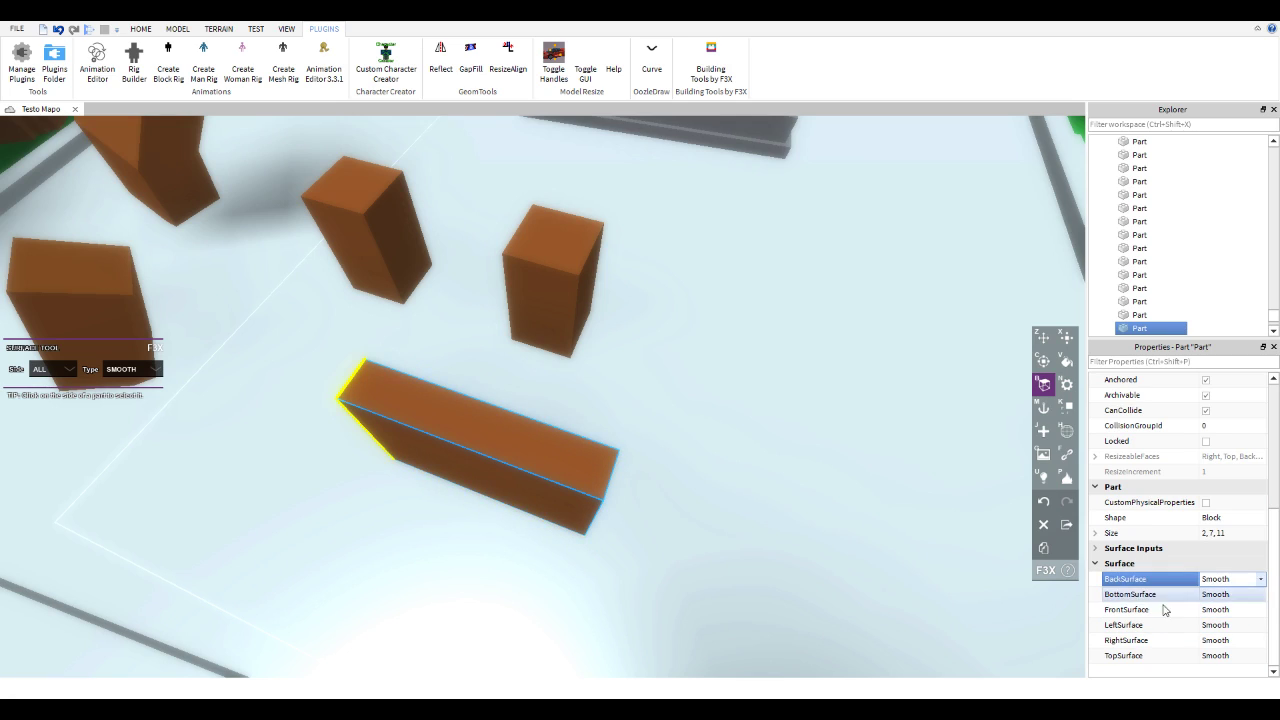
{"action": "left_click", "coordinate": [1160, 640]}
{"action": "left_click", "coordinate": [1174, 656]}
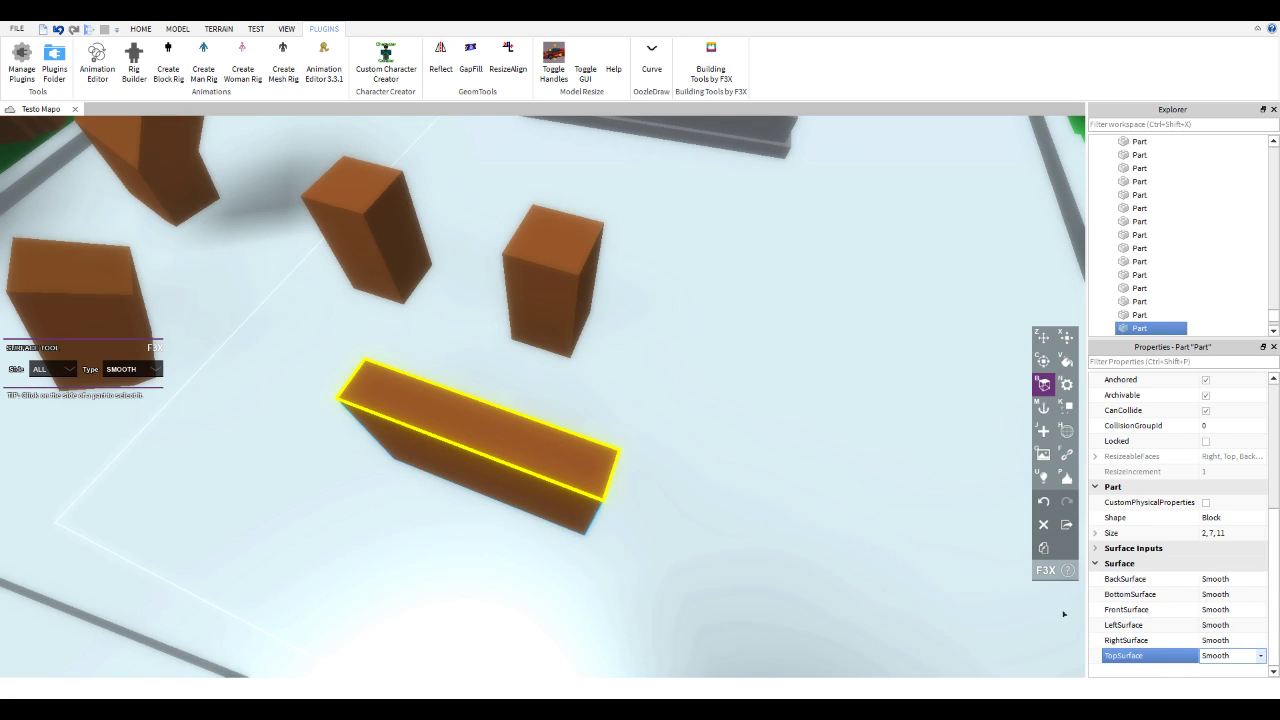
Step: Target only the top side of the long block with the Surface tool and set its surface type to inlets
{"action": "right_click_drag", "start_coordinate": [418, 359], "coordinate": [335, 346]}
{"action": "key", "text": "s"}
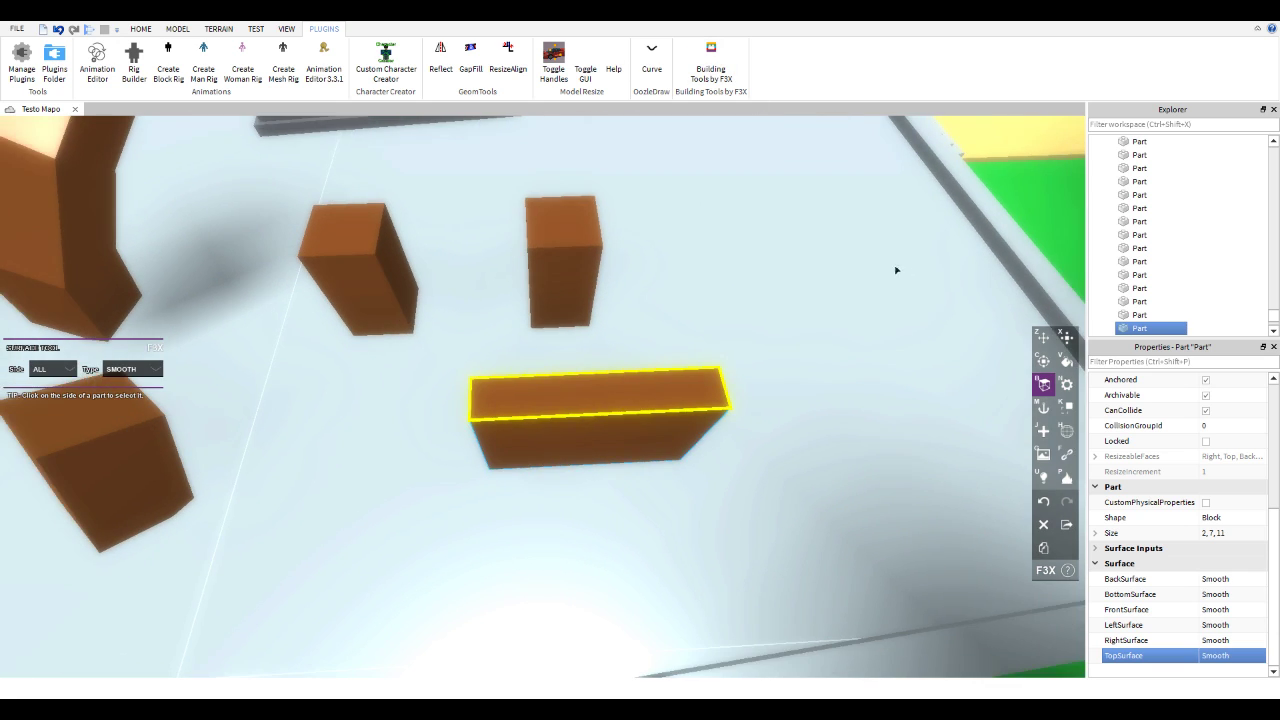
{"action": "key", "text": "w"}
{"action": "key", "text": "d"}
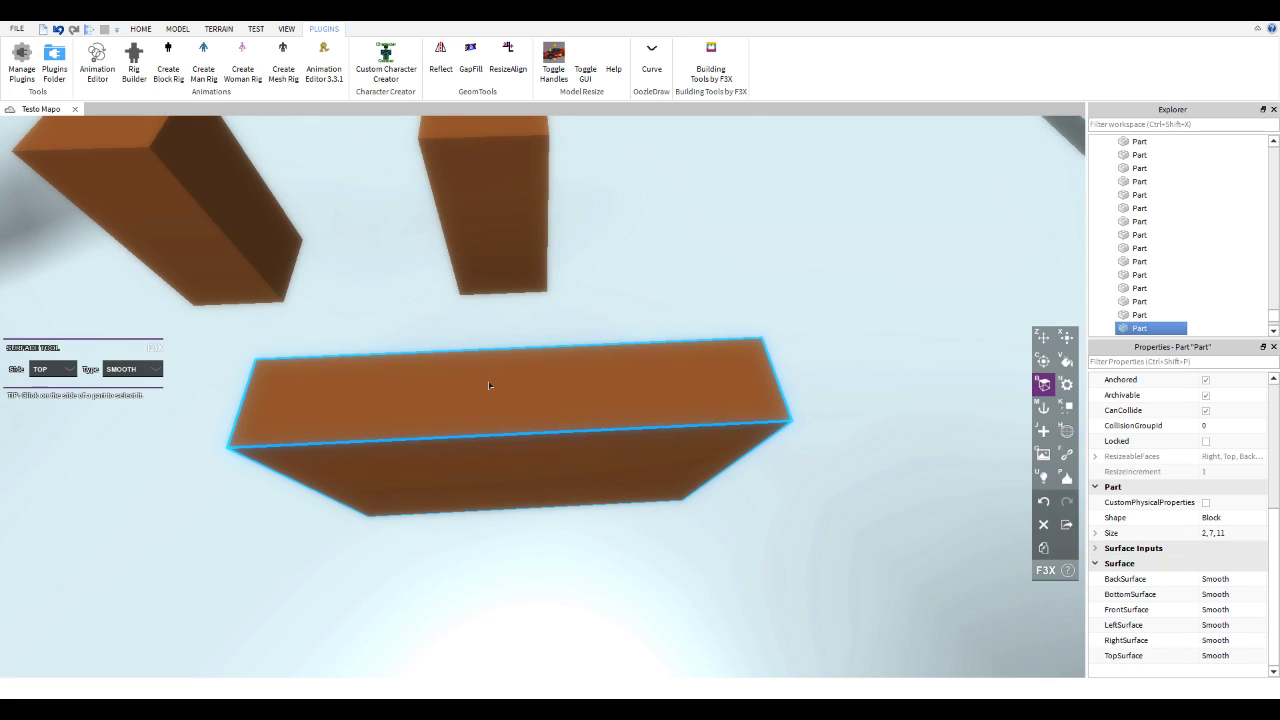
{"action": "left_click", "coordinate": [128, 369]}
{"action": "left_click", "coordinate": [124, 403]}
{"action": "right_click_drag", "start_coordinate": [124, 369], "coordinate": [124, 369]}
{"action": "key", "text": "s"}
{"action": "key", "text": "w"}
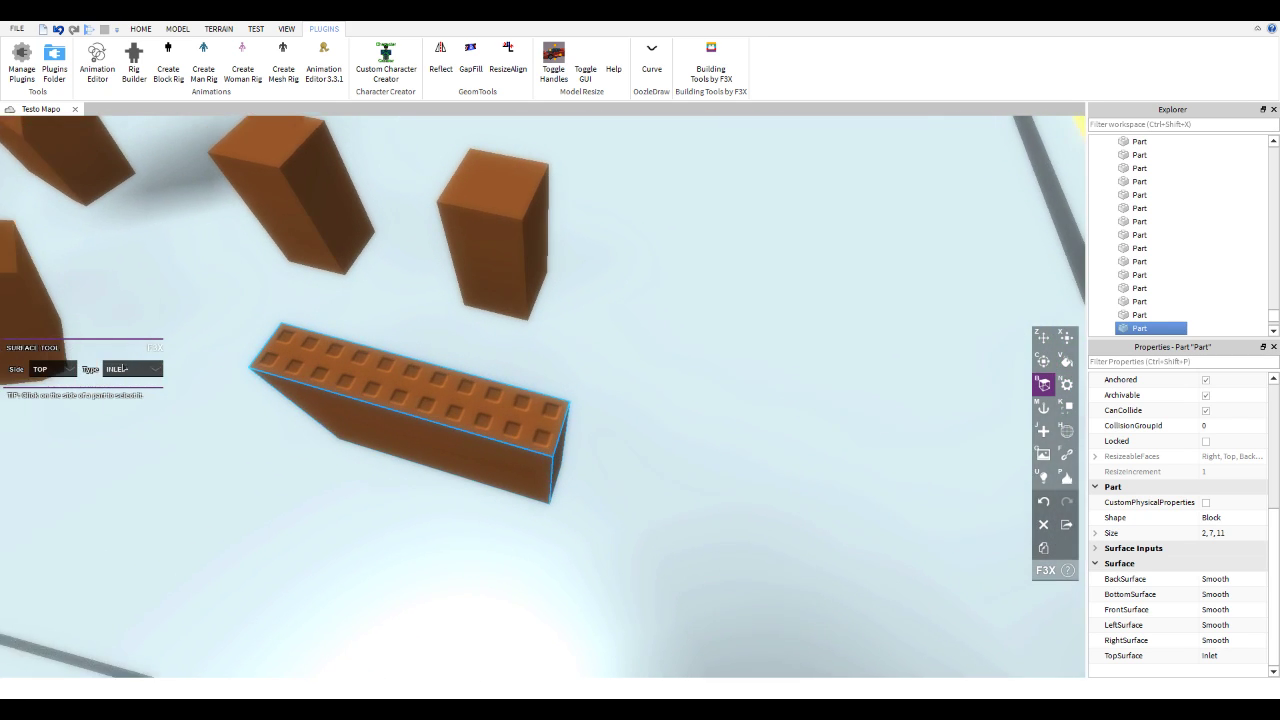
Step: Change the long block's top surface to studs and return it to smooth
{"action": "left_click", "coordinate": [124, 369]}
{"action": "left_click", "coordinate": [126, 385]}
{"action": "left_click", "coordinate": [126, 370]}
{"action": "left_click", "coordinate": [125, 419]}
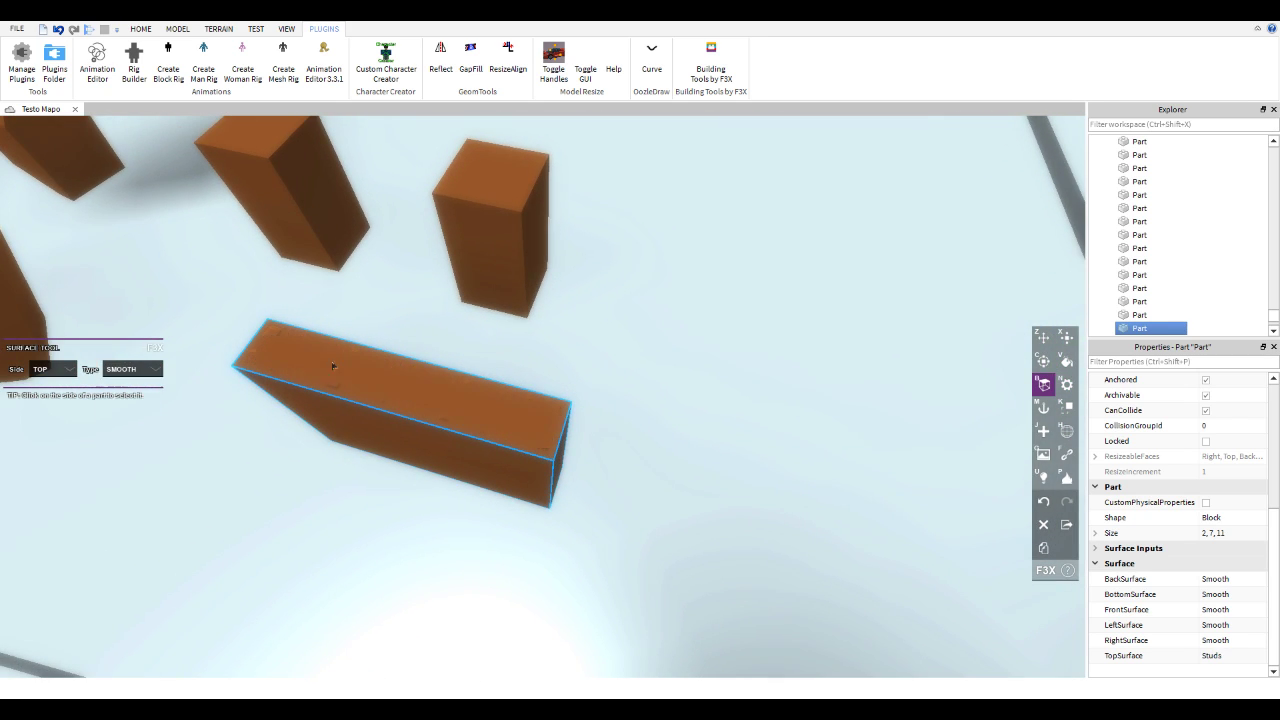
Step: Set all sides of the long block to inlets and return them all to smooth
{"action": "left_click", "coordinate": [58, 363]}
{"action": "left_click", "coordinate": [50, 384]}
{"action": "left_click", "coordinate": [127, 369]}
{"action": "left_click", "coordinate": [125, 398]}
{"action": "left_click", "coordinate": [133, 366]}
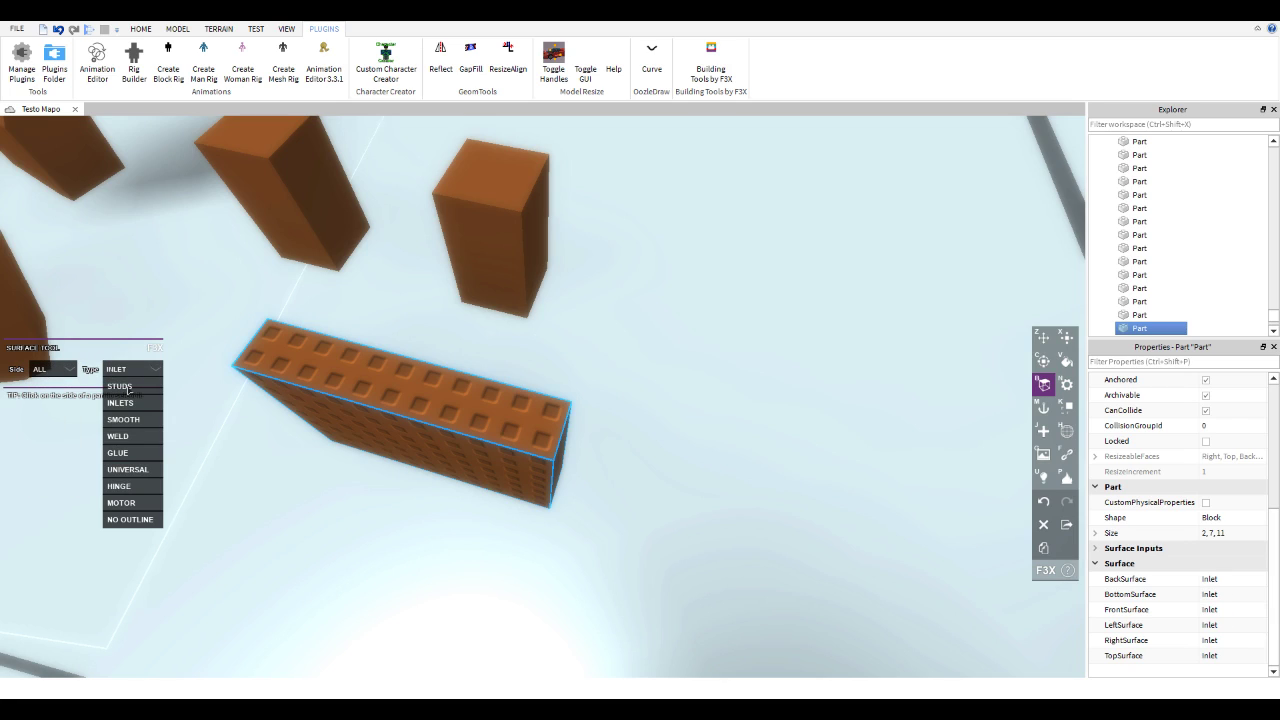
{"action": "left_click", "coordinate": [133, 381]}
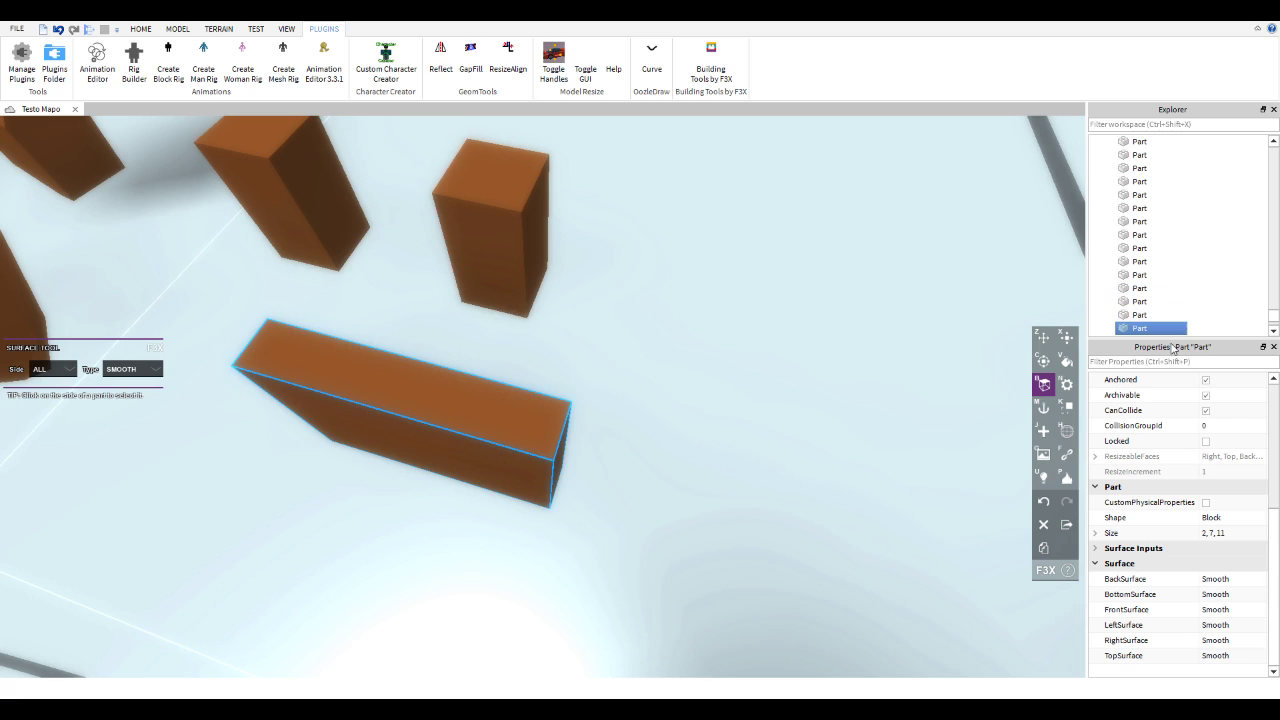